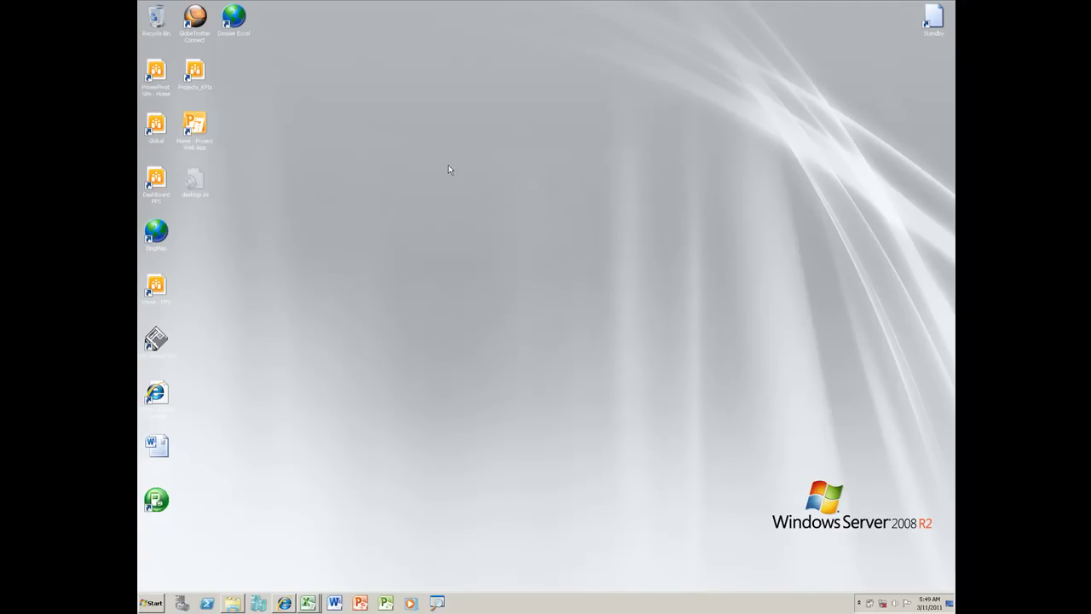
# Step: Open the PowerPivot Gallery carousel in a maximized window and open the Project_reporting report from it
pyautogui.doubleClick(234, 17)
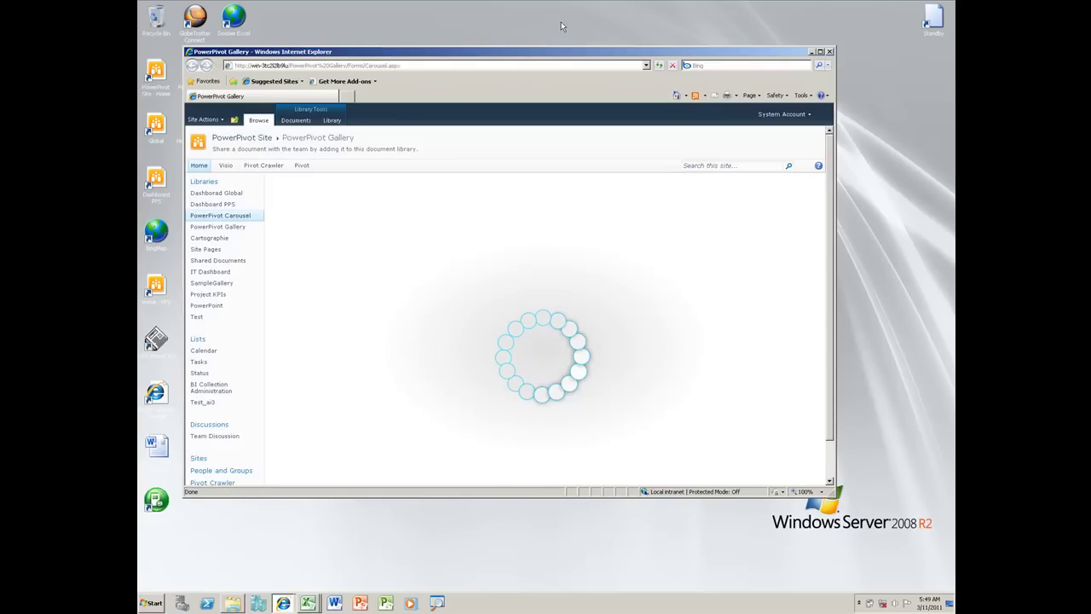
pyautogui.click(820, 52)
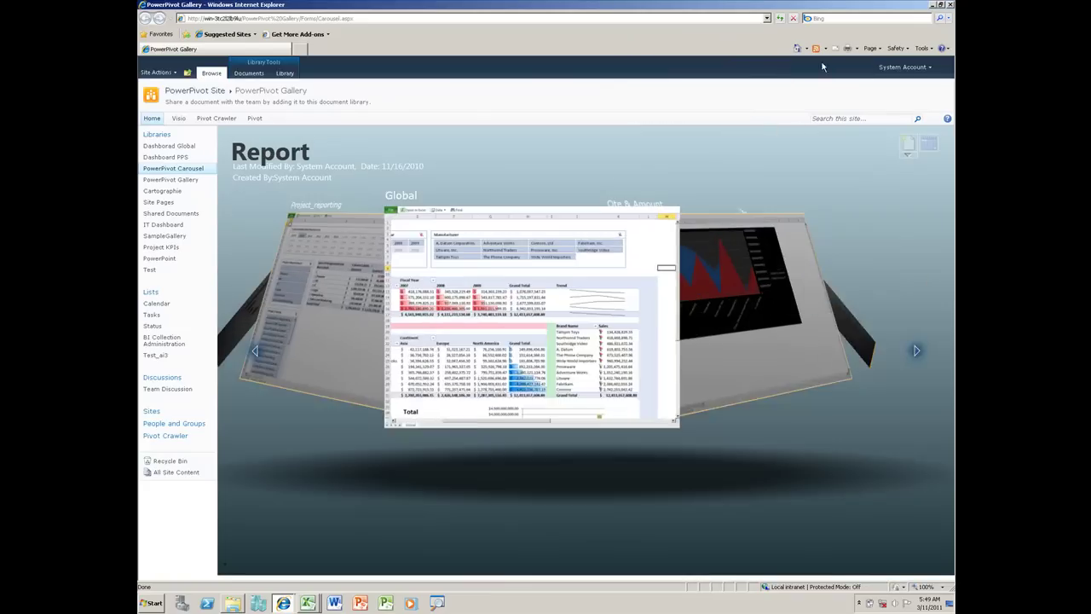
pyautogui.click(917, 351)
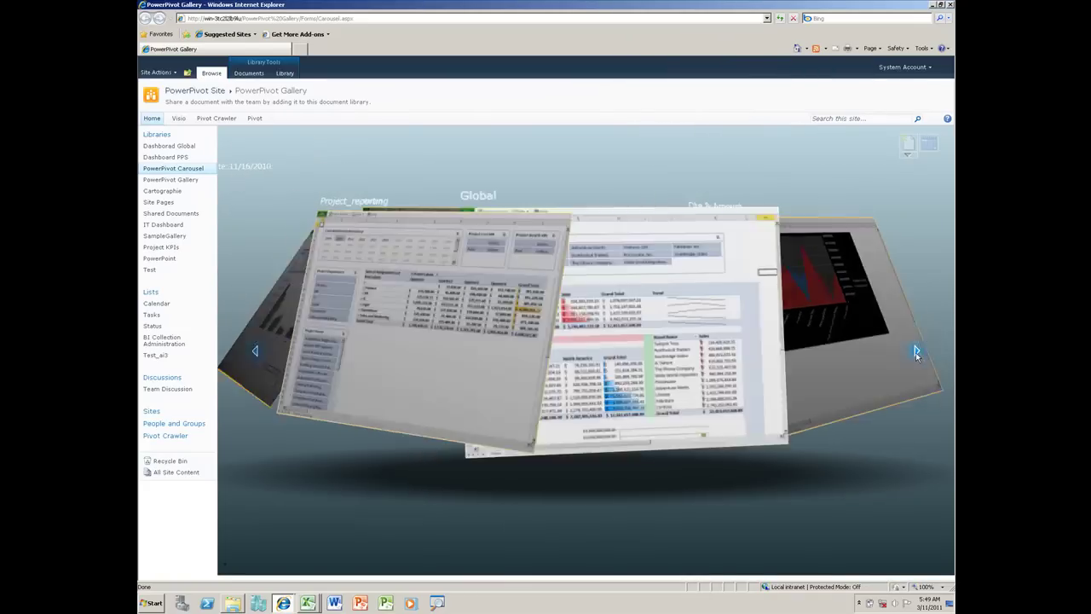
pyautogui.click(609, 332)
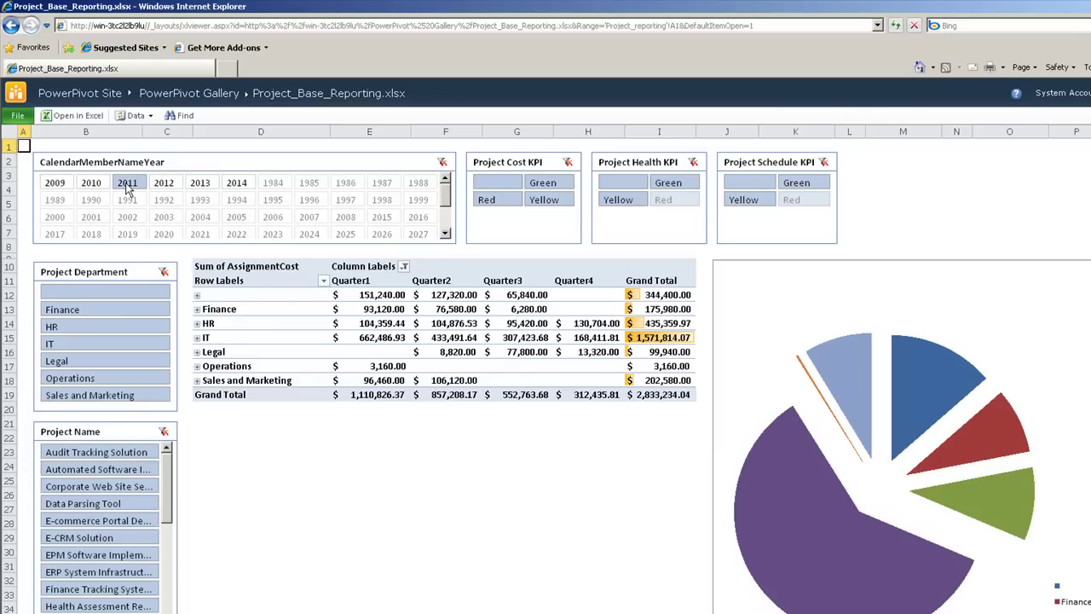
# Step: Filter the report by year to 2012 and then 2010, and expand the Finance department to show its projects
pyautogui.click(157, 184)
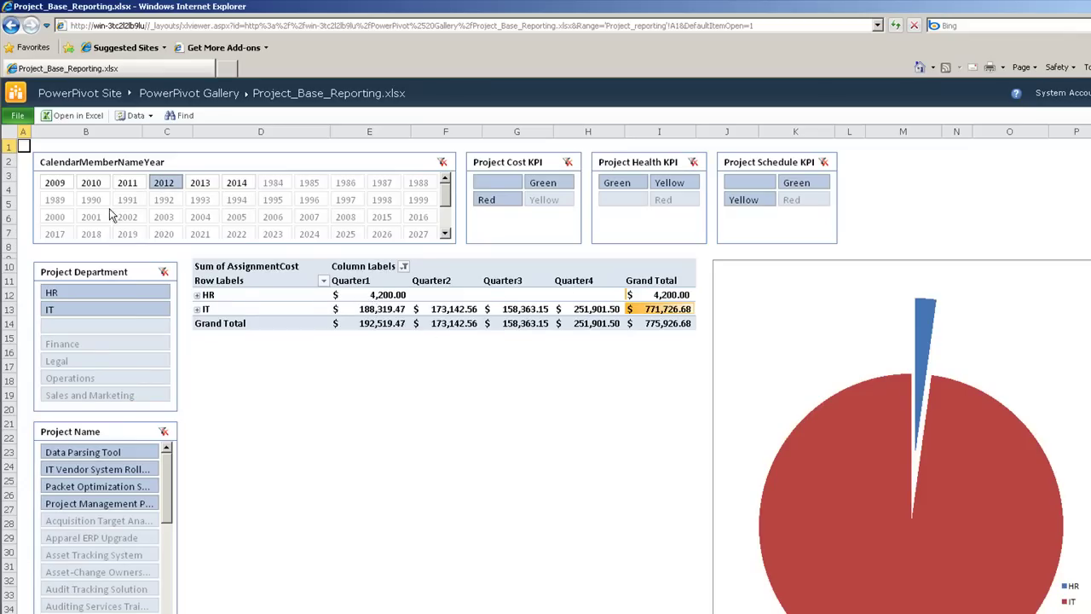
pyautogui.click(94, 183)
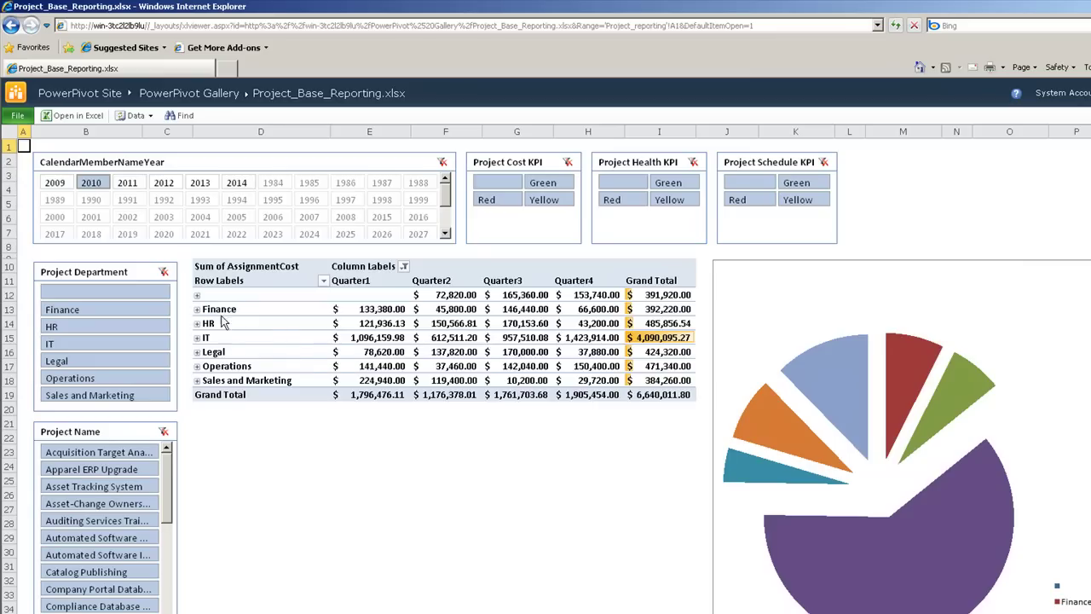
pyautogui.click(197, 312)
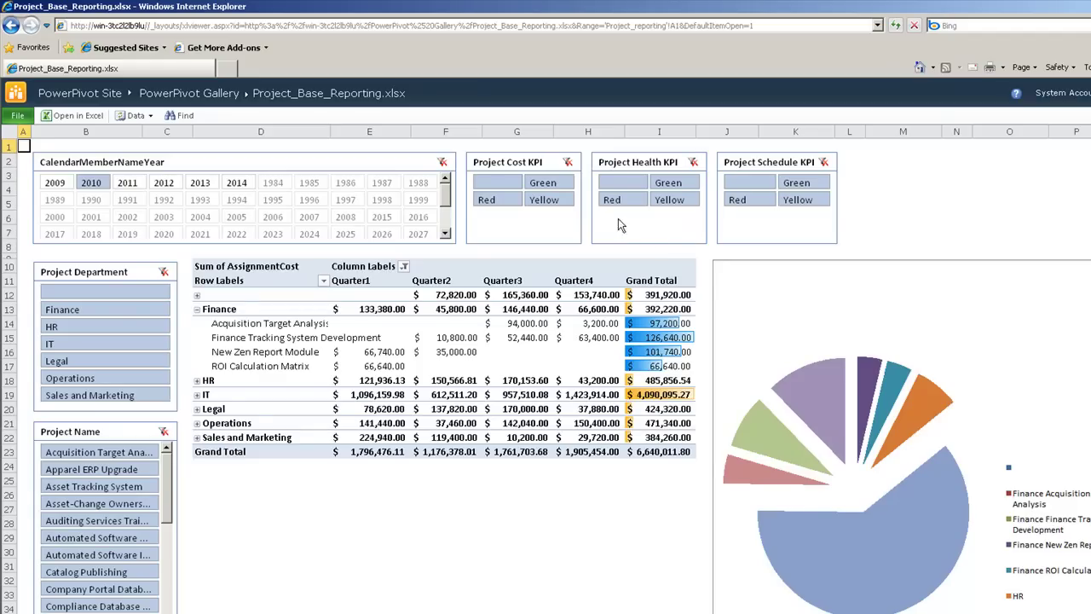
# Step: Filter the Project Health KPI to Green and then Red, and select the Online News Publishing project row
pyautogui.click(680, 186)
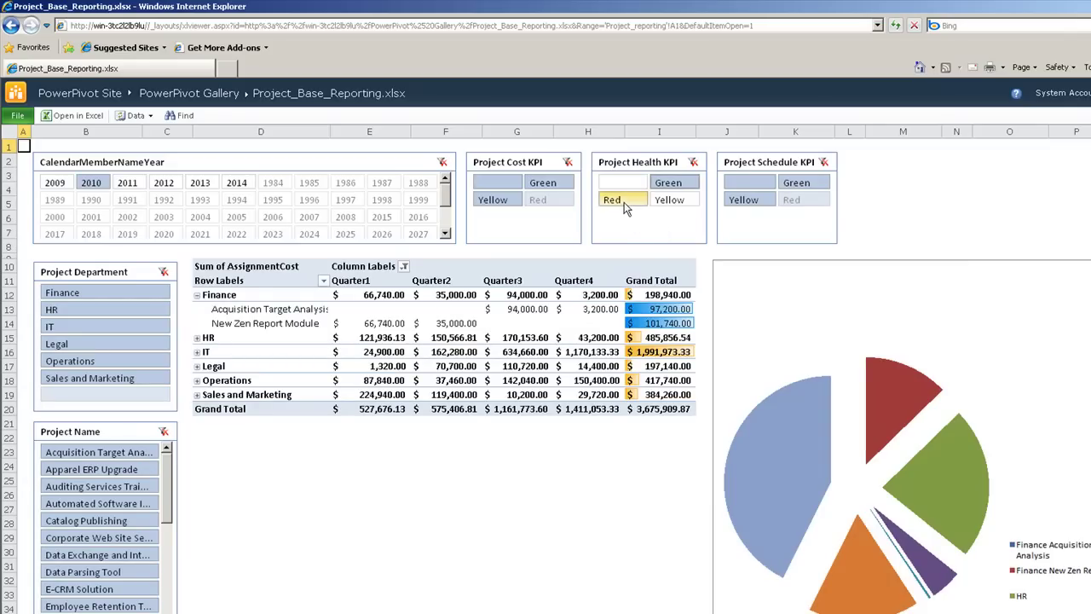
pyautogui.click(625, 207)
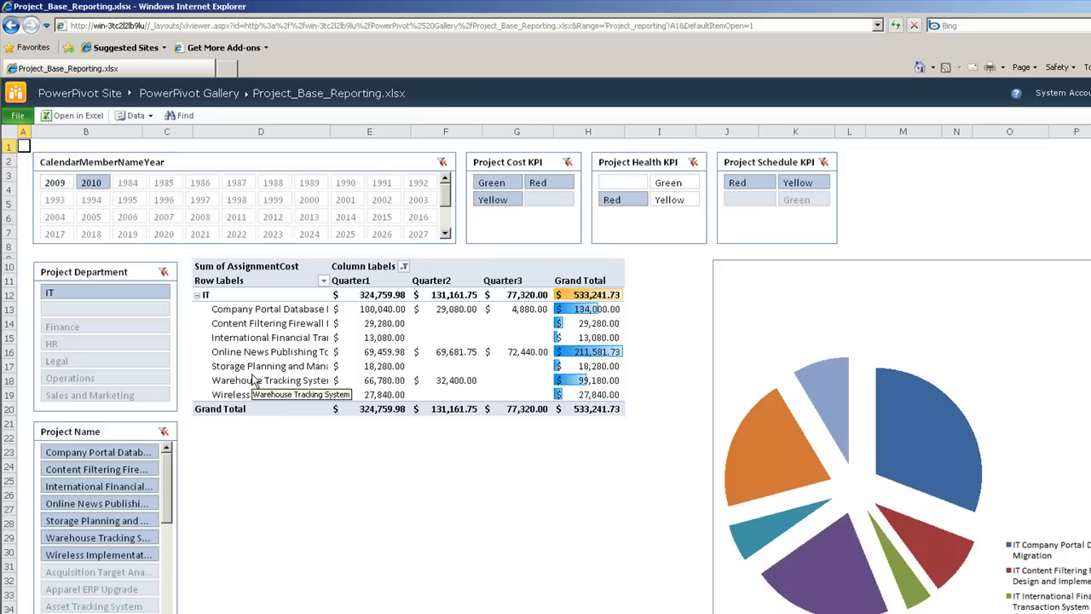
pyautogui.click(252, 353)
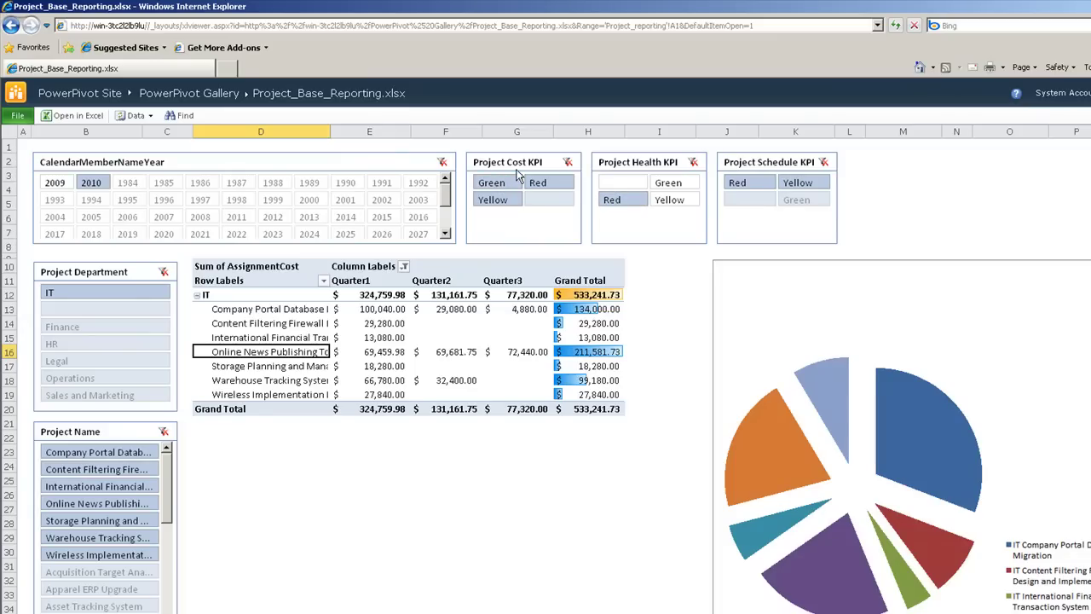
# Step: Filter the Project Cost KPI to Red and look at the Company Portal Database and Warehouse Tracking System rows
pyautogui.click(564, 182)
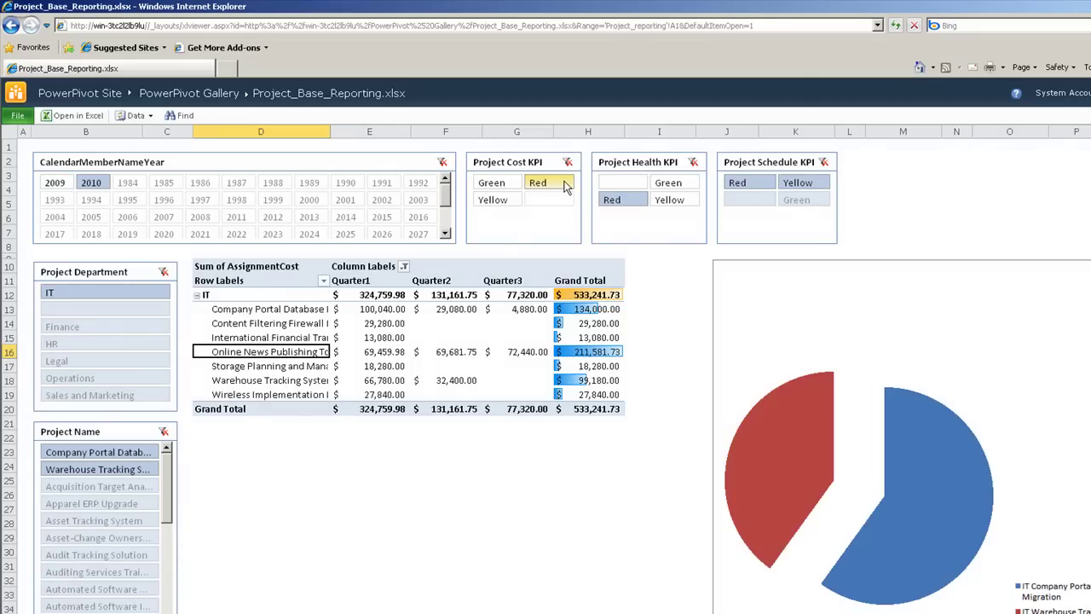
pyautogui.click(564, 186)
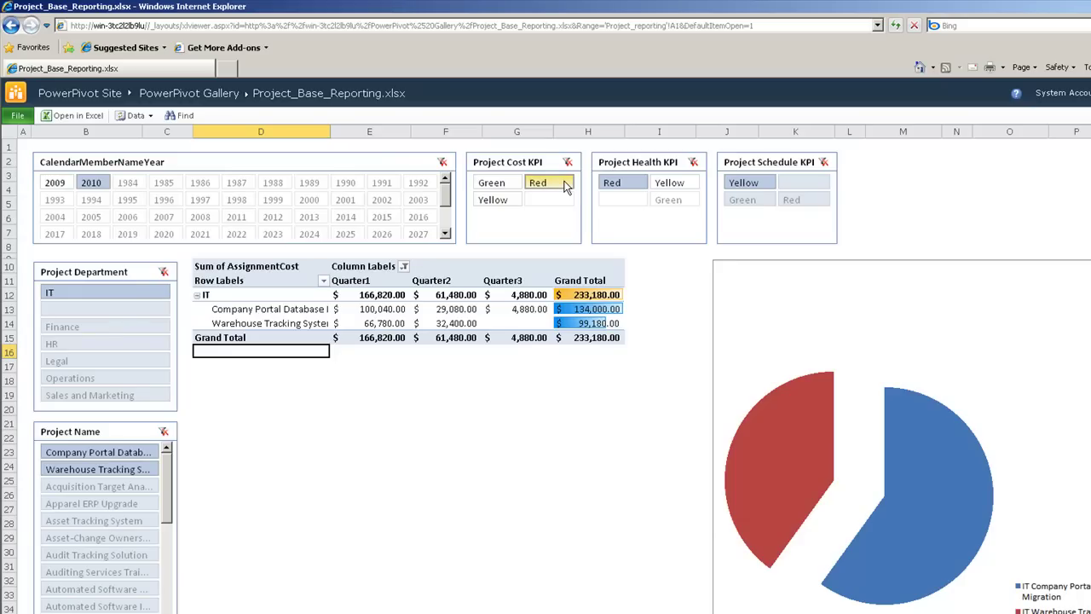
pyautogui.click(321, 312)
pyautogui.click(314, 327)
pyautogui.click(316, 312)
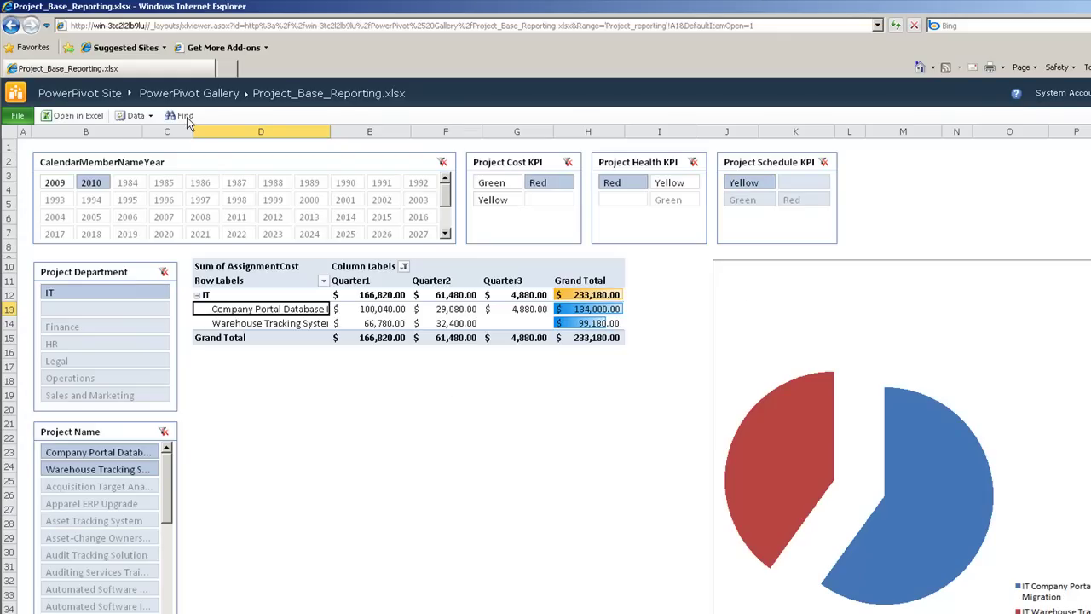
# Step: Open the report in Excel and expand the IT department's projects after filtering departments by Finance, HR and IT
pyautogui.click(77, 115)
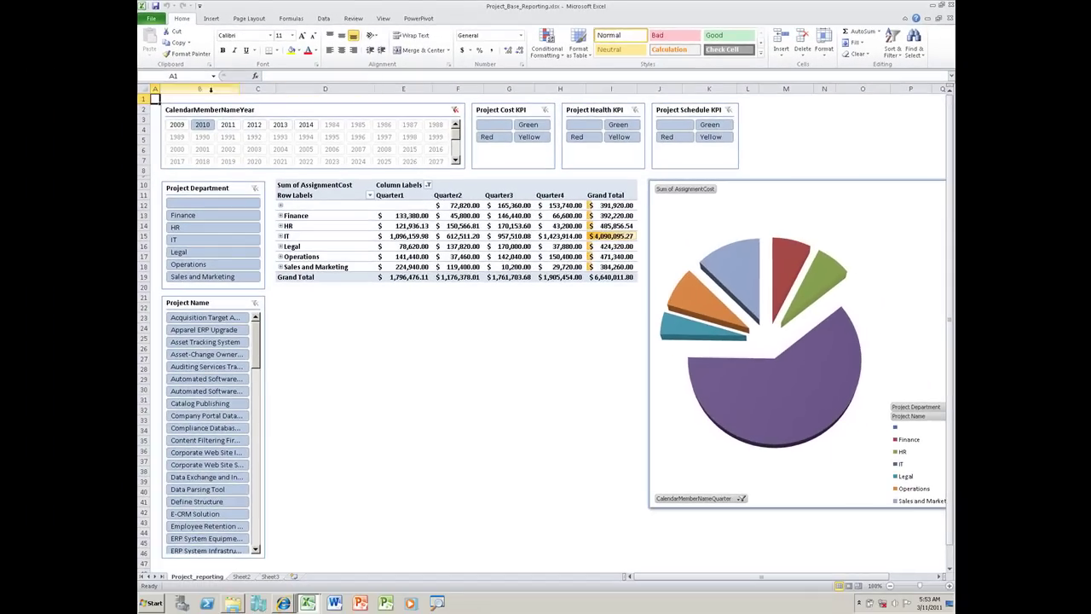
pyautogui.click(220, 215)
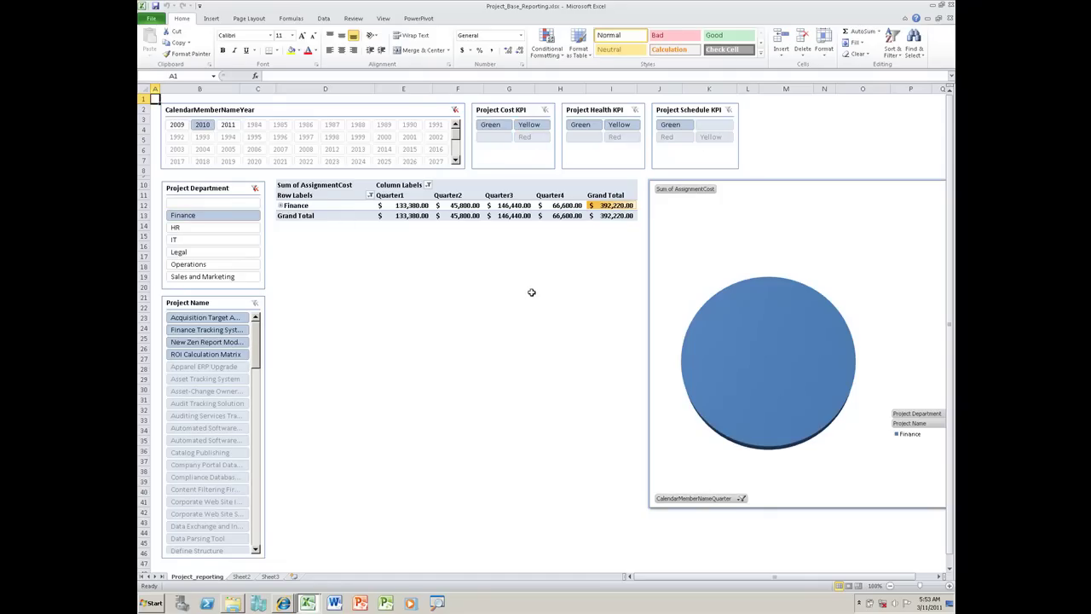
pyautogui.click(215, 228)
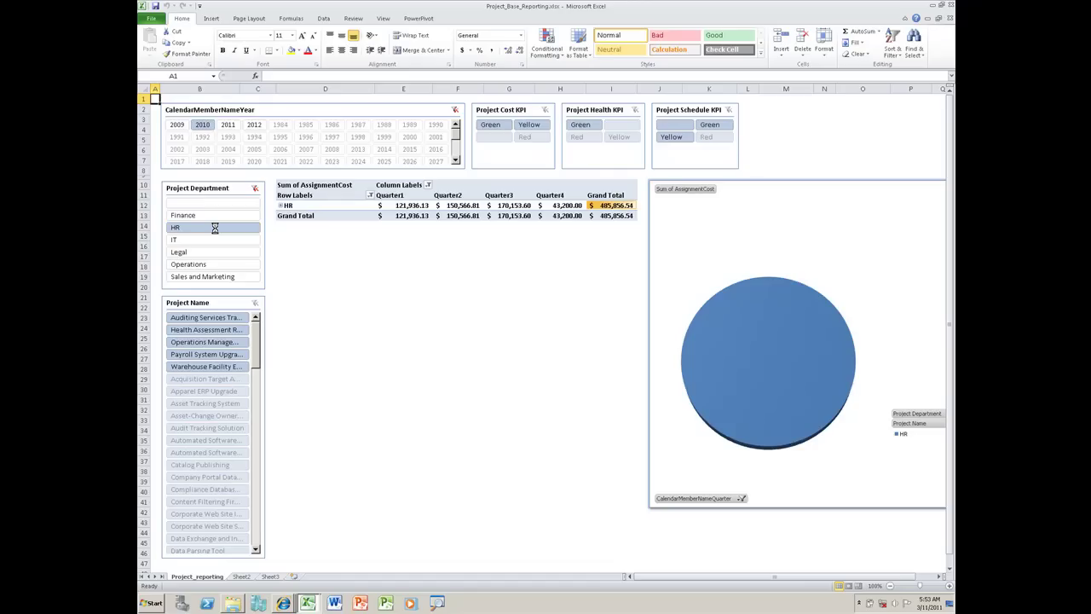
pyautogui.click(207, 243)
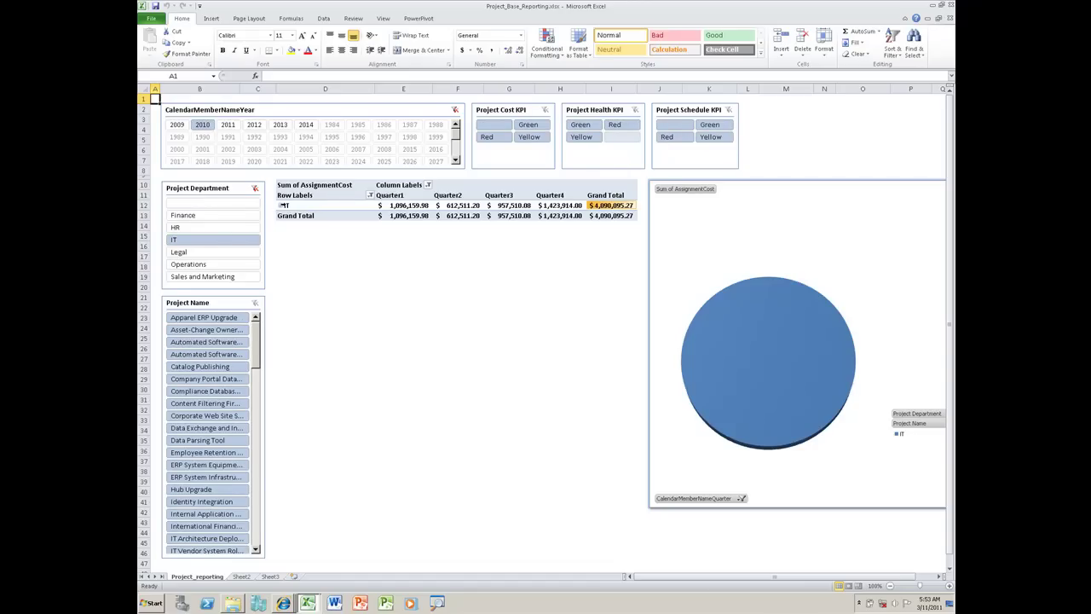
pyautogui.click(281, 206)
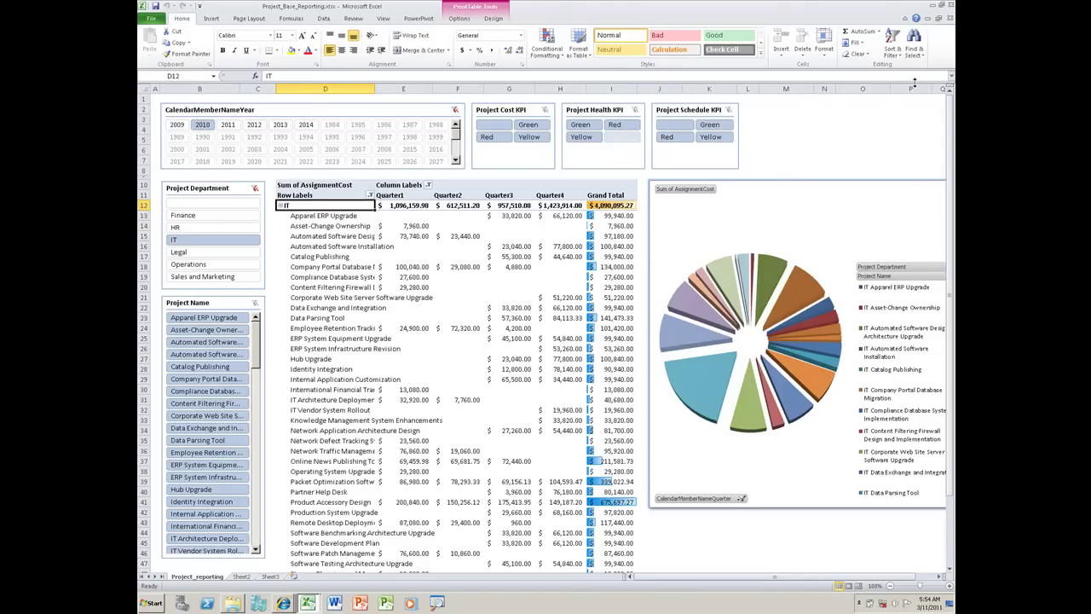
# Step: Leave the Excel workbook and the web report, and open the Projects_KPIs dashboard from the desktop in a maximized window
pyautogui.click(931, 5)
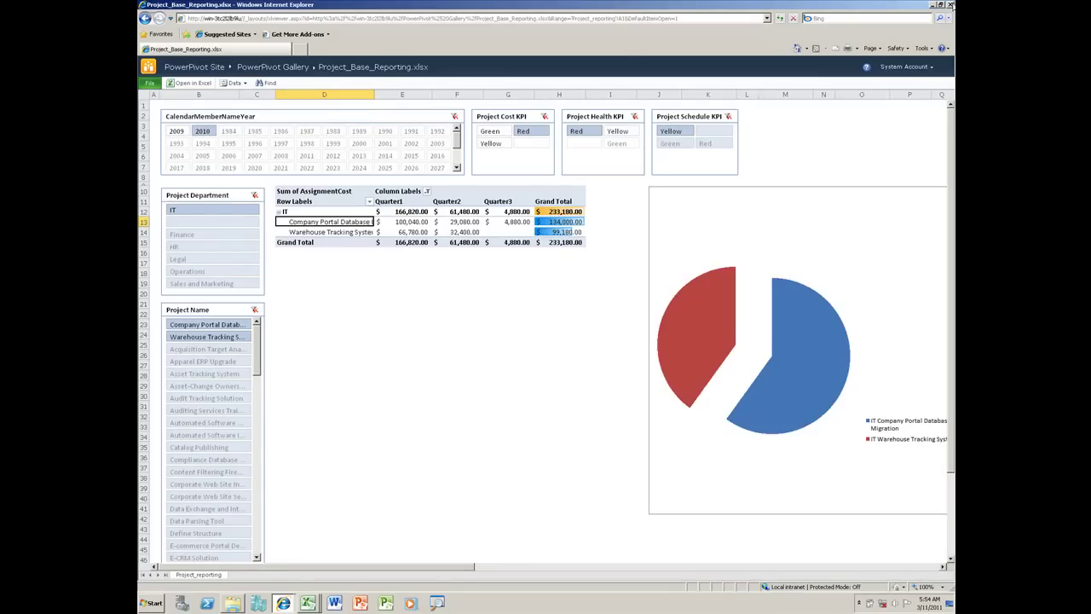
pyautogui.click(951, 5)
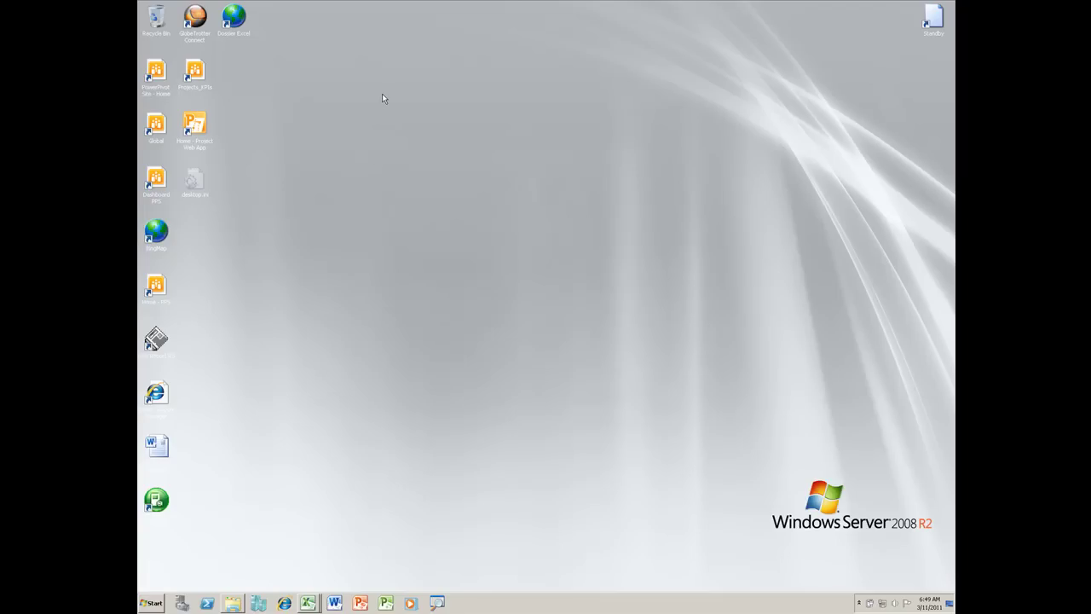
pyautogui.moveTo(197, 78); pyautogui.dragTo(484, 87)
pyautogui.click(830, 65)
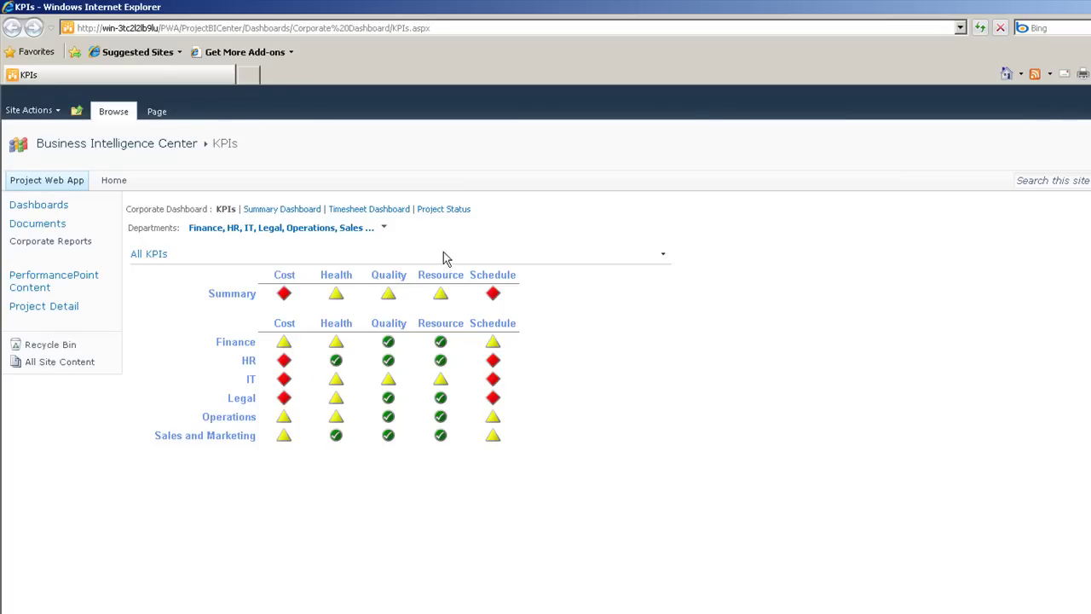
# Step: Restrict the KPI dashboard's Departments filter to Finance and IT only and apply it
pyautogui.click(385, 229)
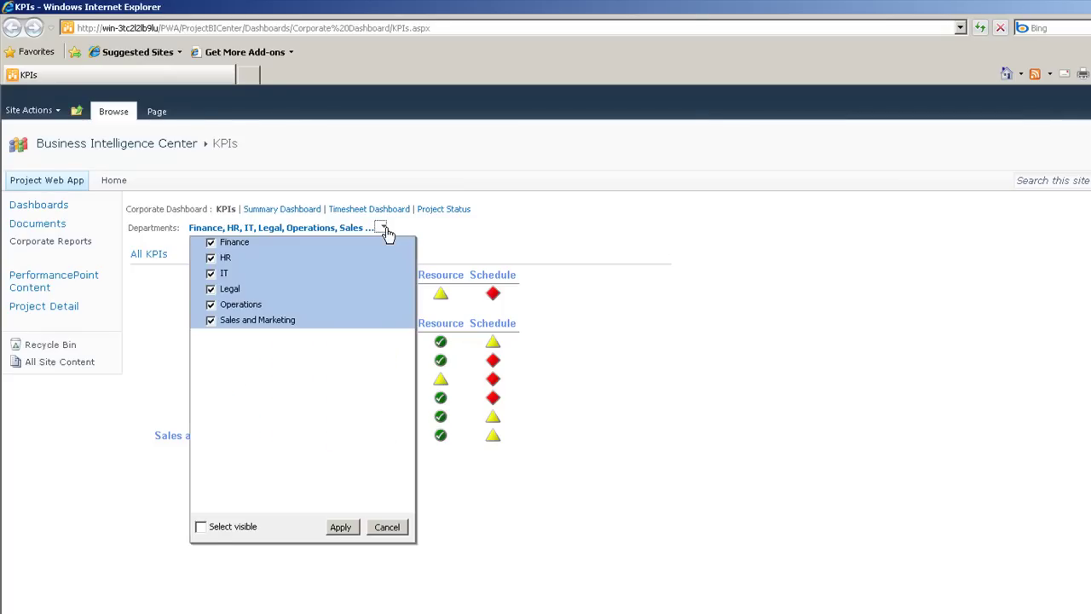
pyautogui.click(211, 257)
pyautogui.click(211, 242)
pyautogui.click(211, 274)
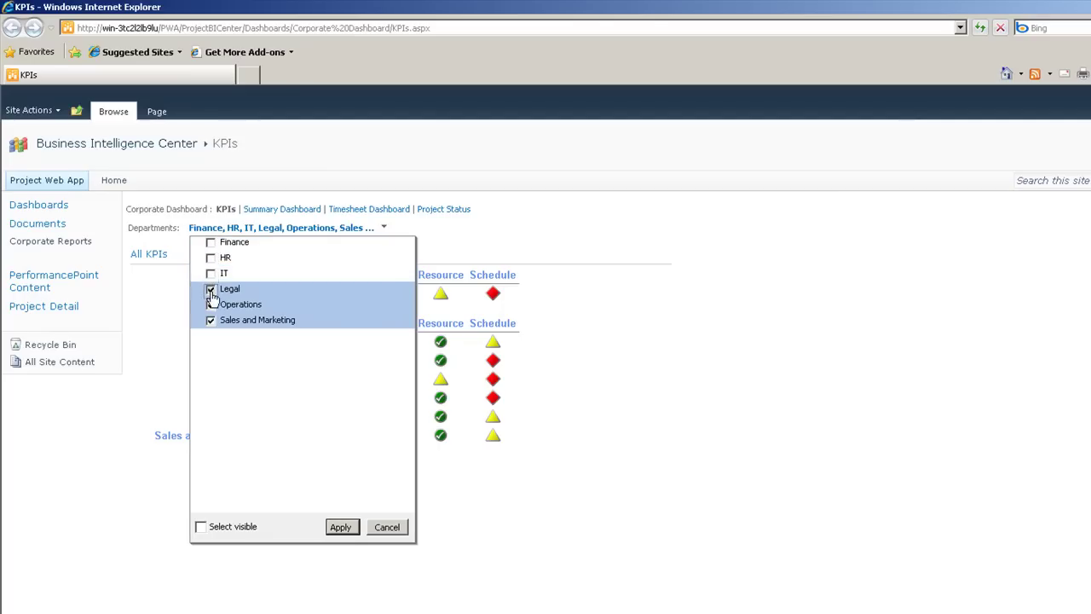
pyautogui.click(210, 289)
pyautogui.click(211, 304)
pyautogui.click(210, 320)
pyautogui.click(210, 243)
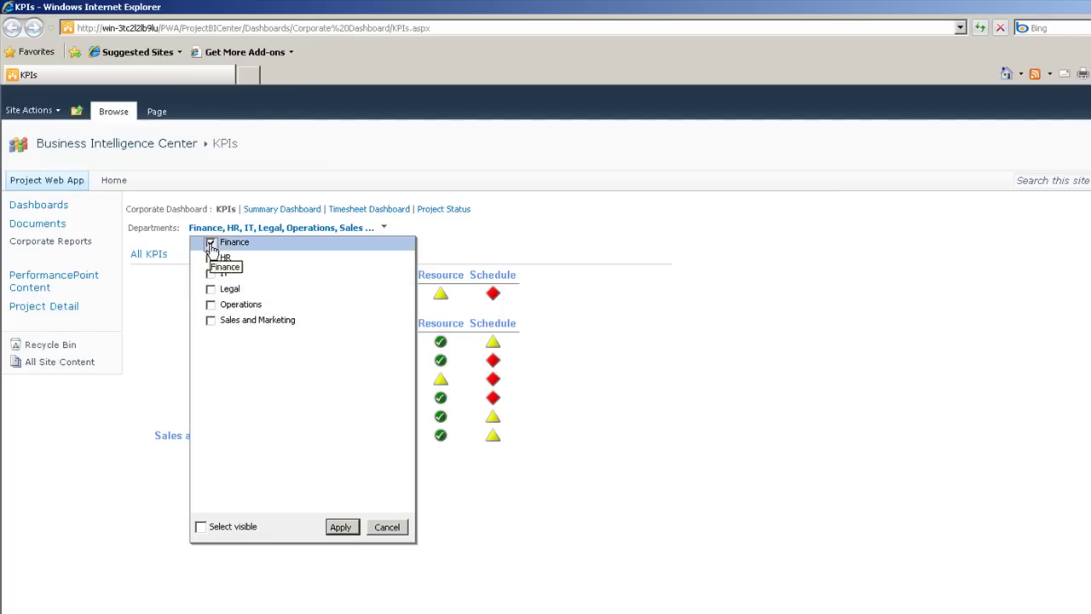
pyautogui.click(211, 274)
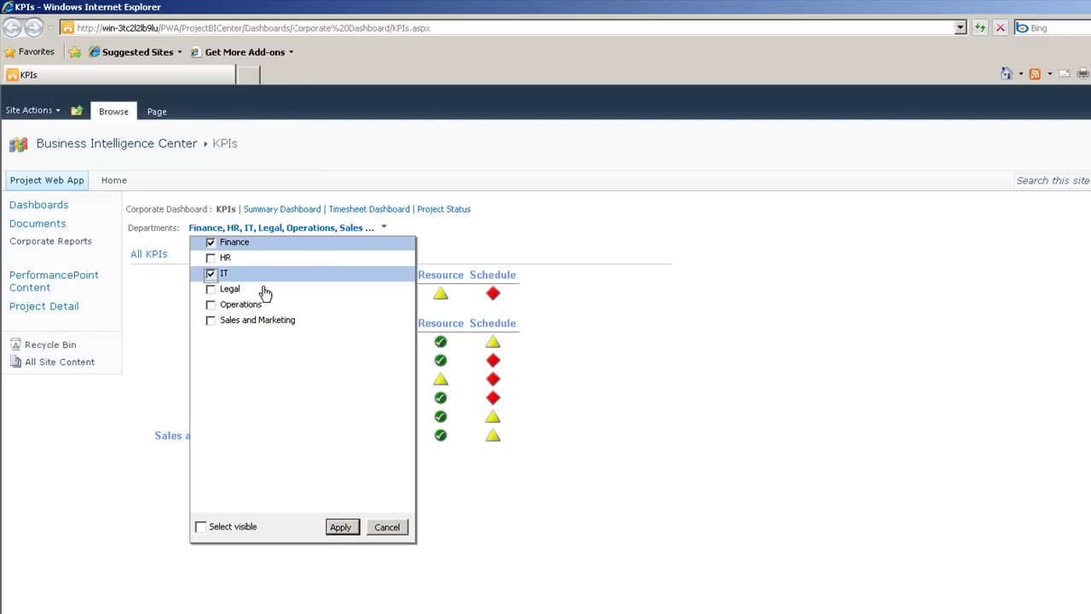
pyautogui.click(345, 528)
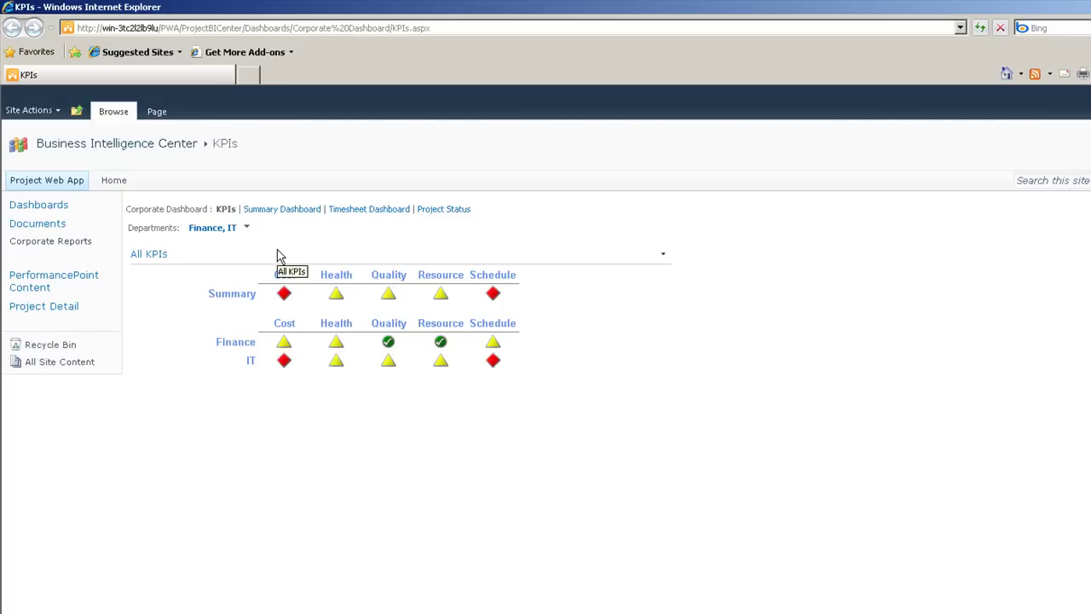
# Step: Open the Summary Dashboard and drill the Finance portion of the 2010 Forecasted Cost bar down to Project List
pyautogui.click(283, 210)
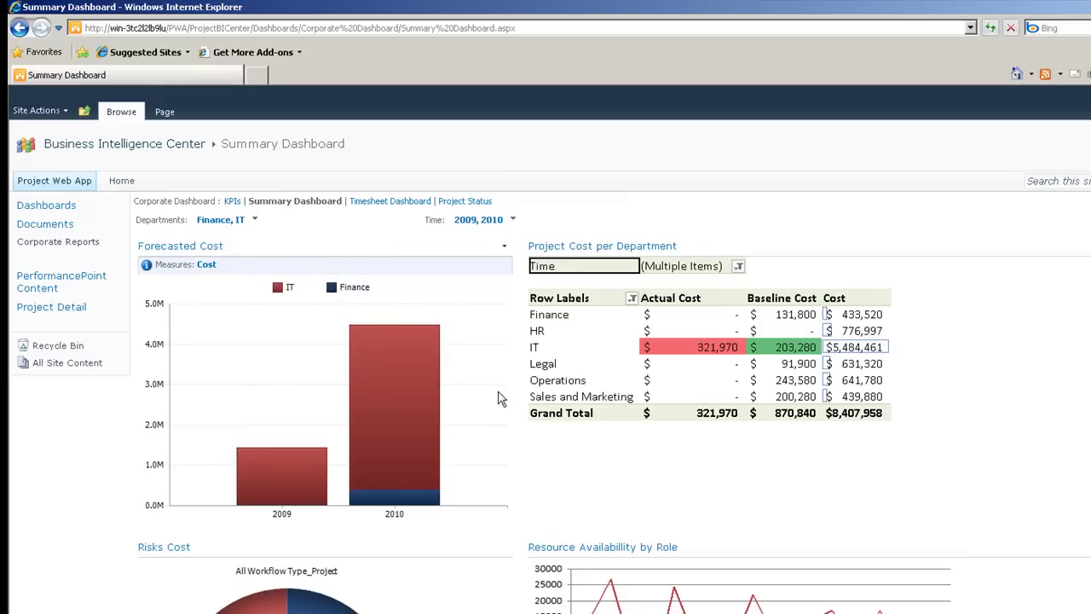
pyautogui.moveTo(361, 491)
pyautogui.moveTo(401, 503)
pyautogui.rightClick(397, 501)
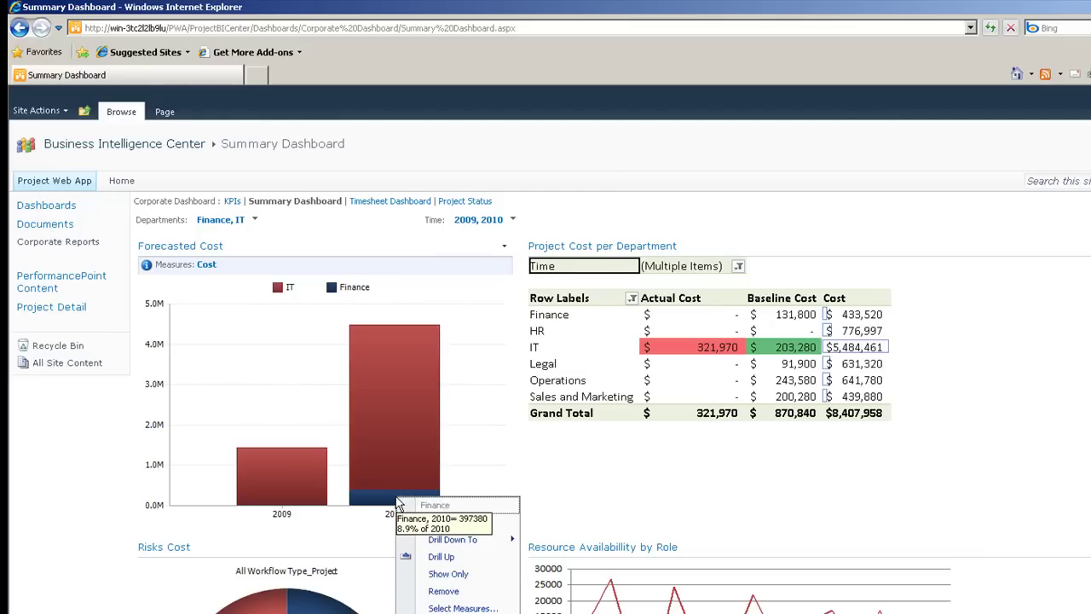
pyautogui.moveTo(491, 543)
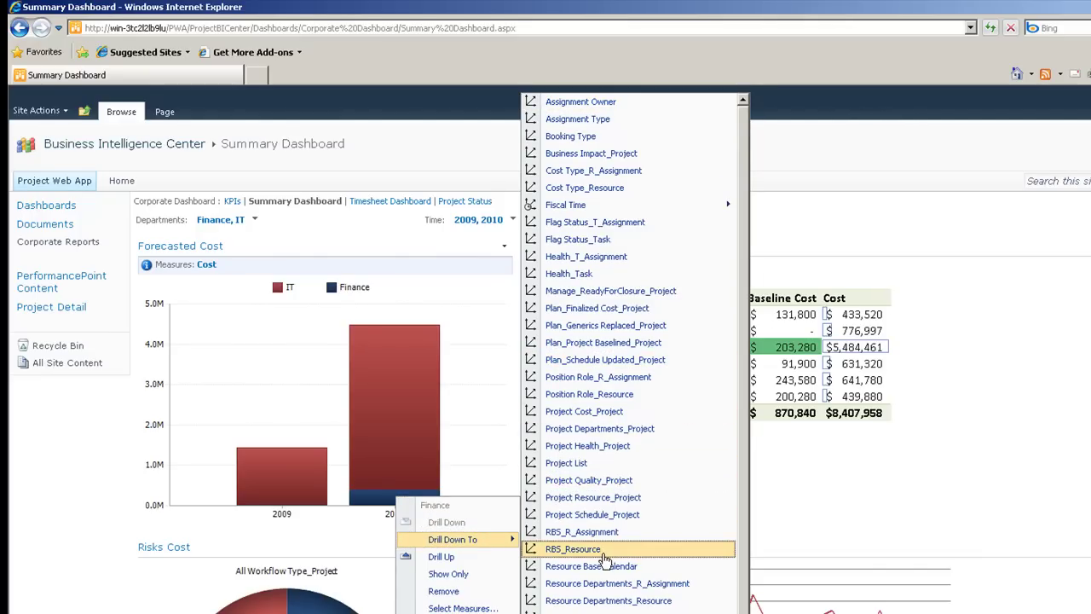
pyautogui.click(615, 466)
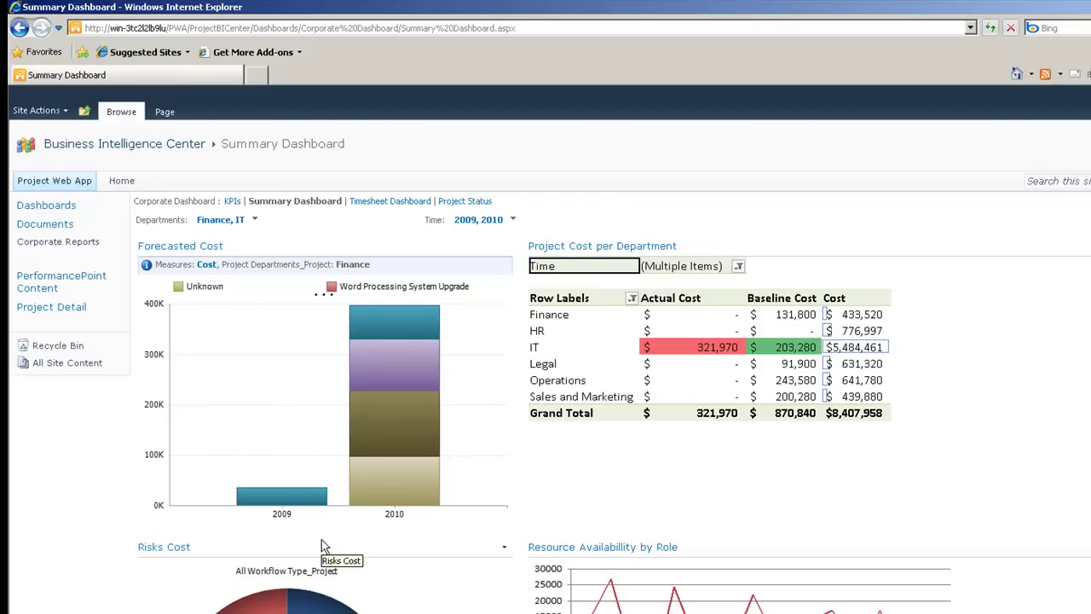
# Step: Drill the Forecasted Cost chart up one level and open the decomposition tree for the 2010 bar
pyautogui.moveTo(298, 505)
pyautogui.moveTo(410, 328)
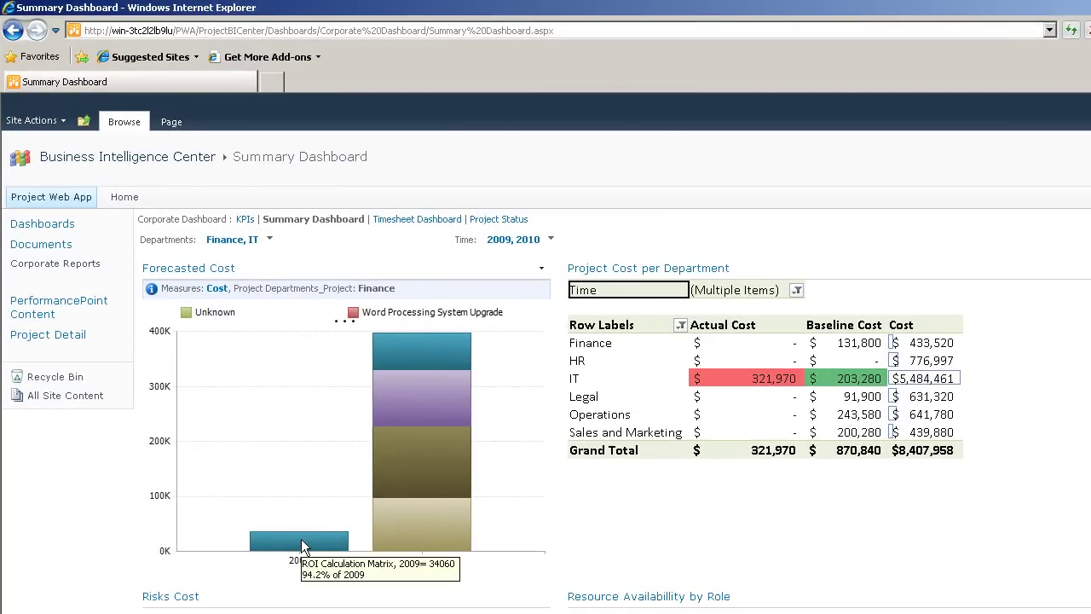
pyautogui.moveTo(434, 351)
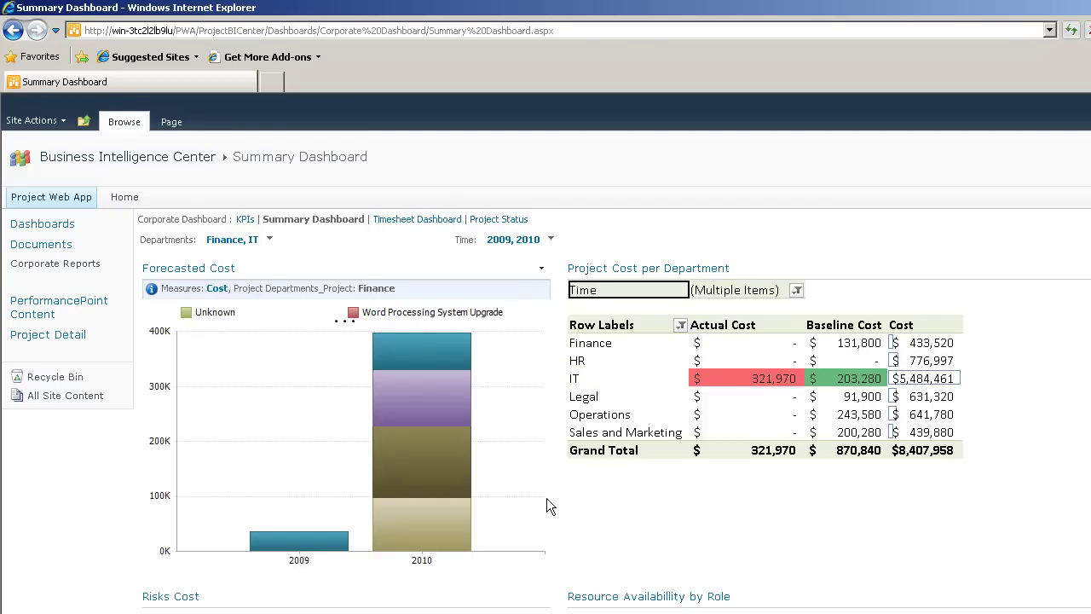
pyautogui.rightClick(415, 474)
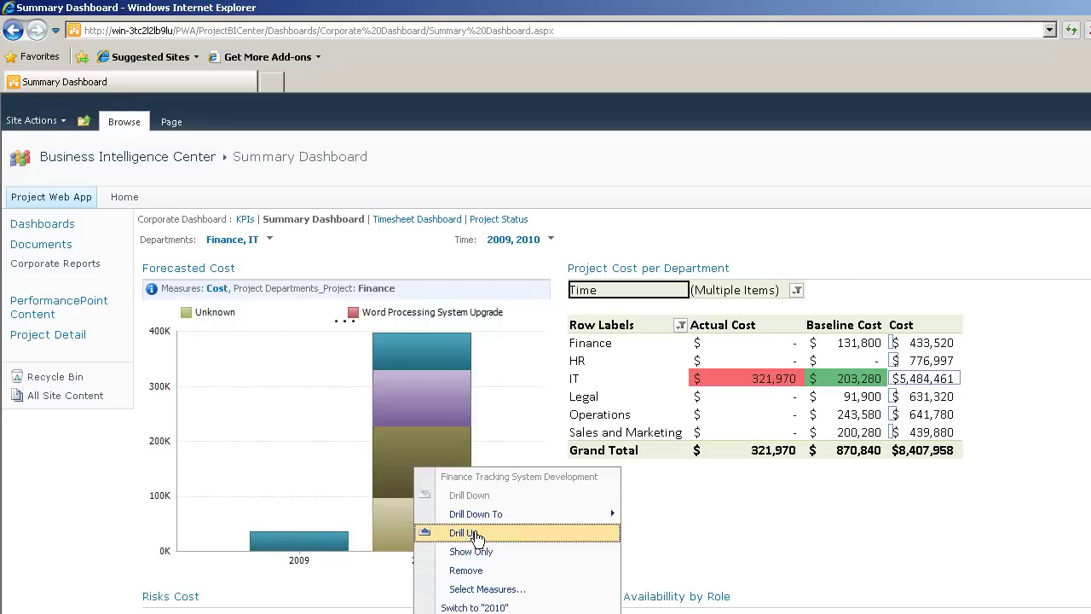
pyautogui.click(415, 532)
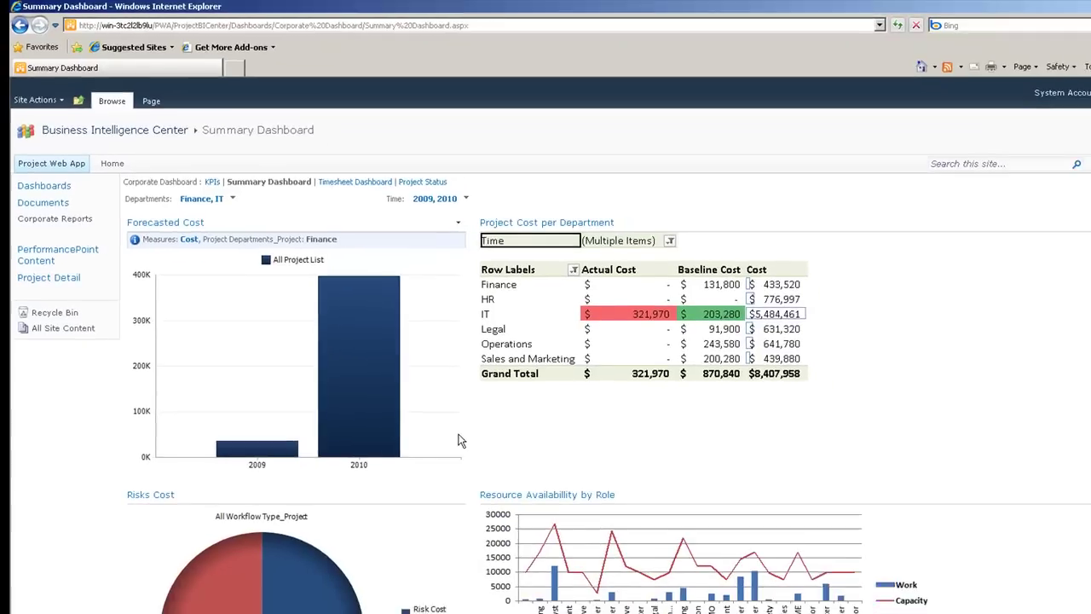
pyautogui.rightClick(344, 333)
pyautogui.click(395, 449)
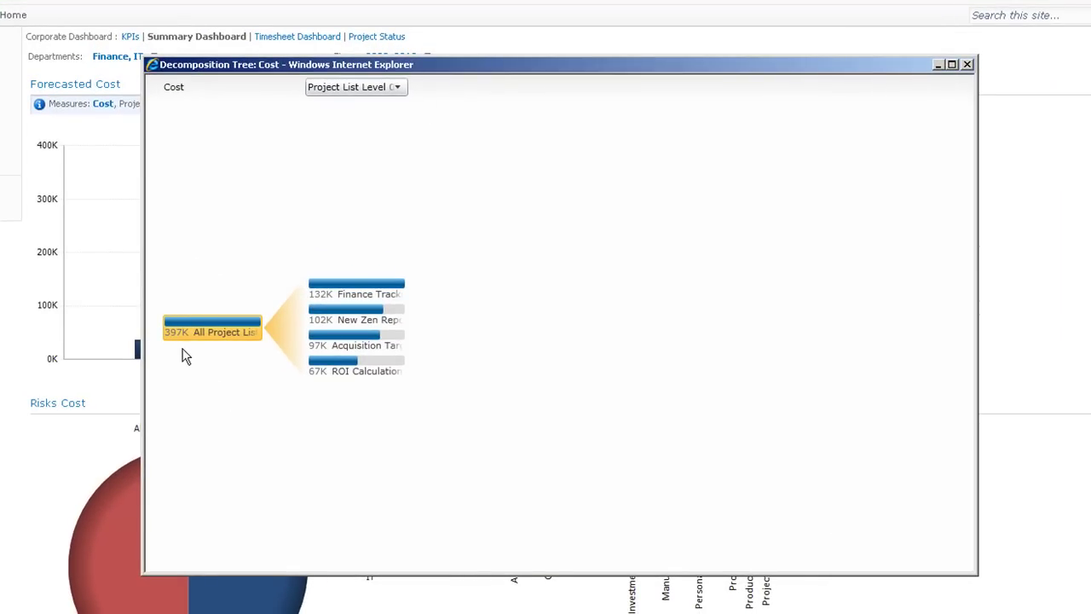
# Step: Expand Finance Tracking System Development in the decomposition tree by Resource List, examine its cost breakdown, and close the tree window
pyautogui.moveTo(347, 314)
pyautogui.moveTo(344, 293)
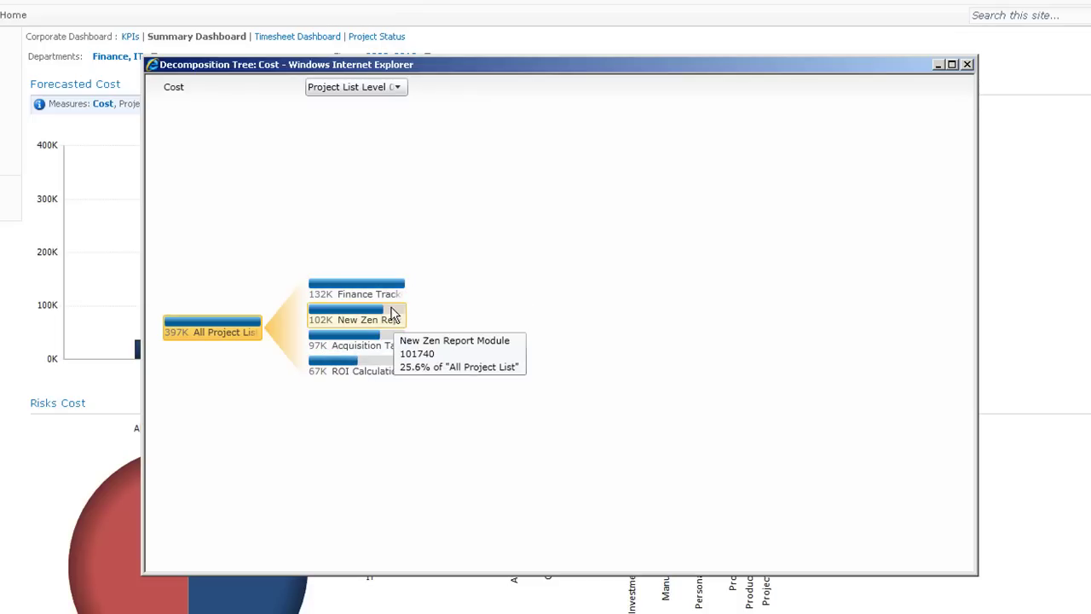
pyautogui.moveTo(392, 302)
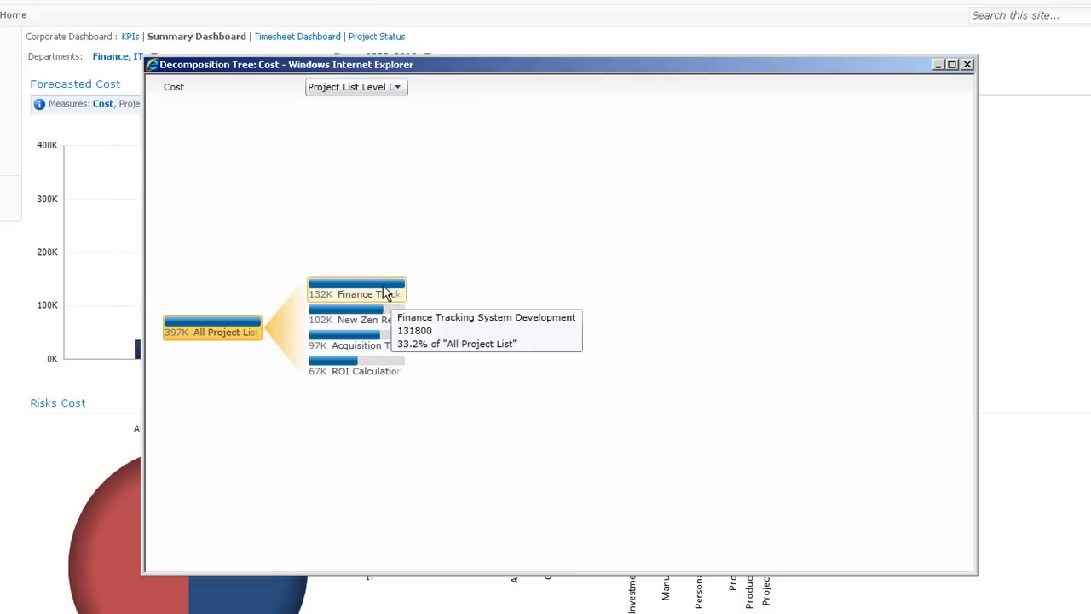
pyautogui.click(385, 293)
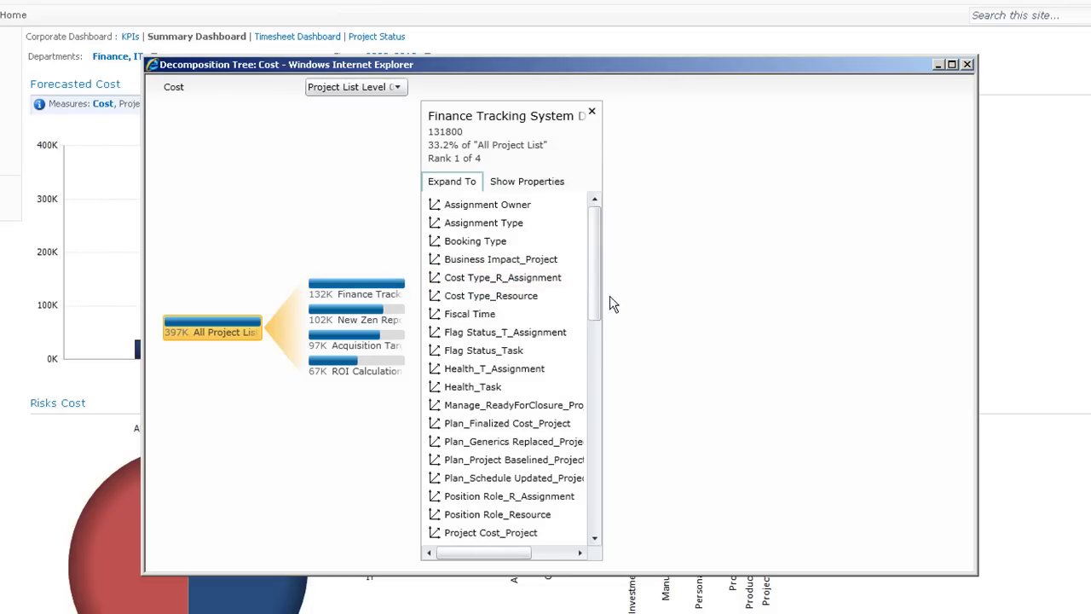
pyautogui.moveTo(595, 292); pyautogui.dragTo(600, 415)
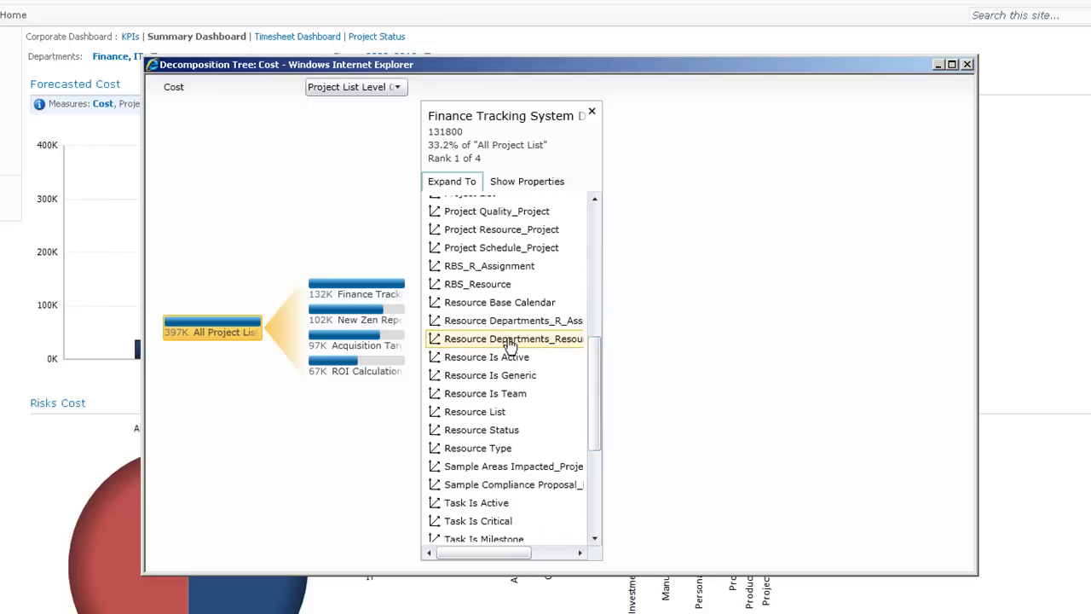
pyautogui.click(516, 416)
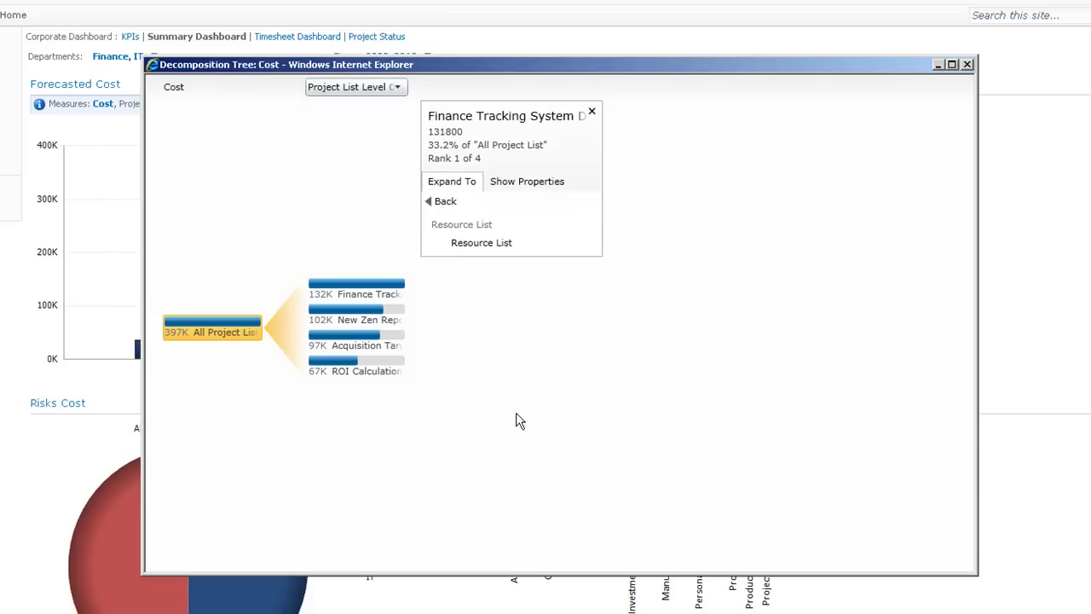
pyautogui.click(503, 245)
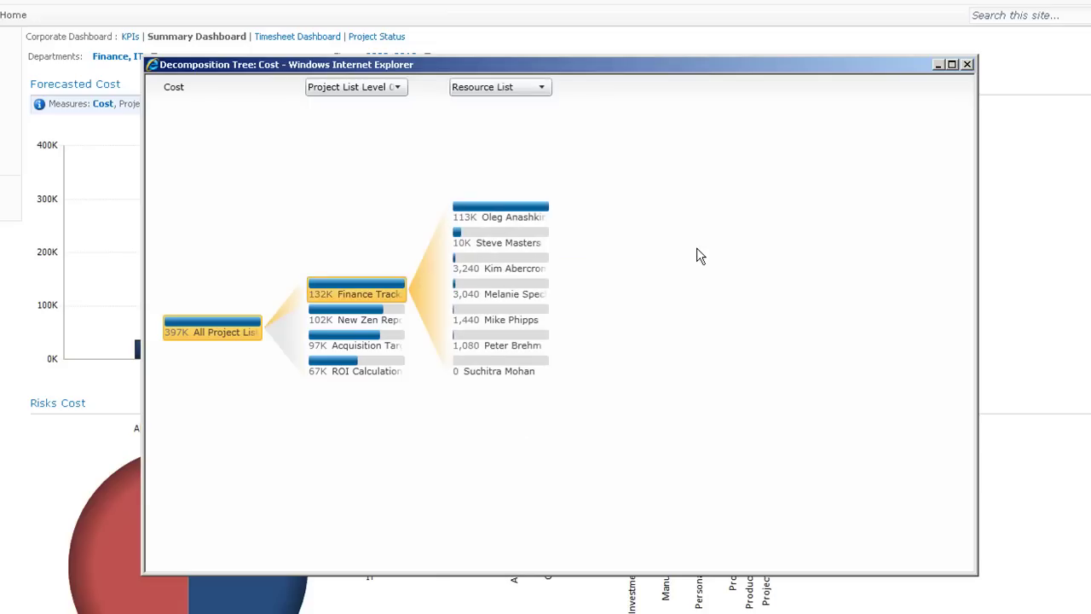
pyautogui.moveTo(501, 237)
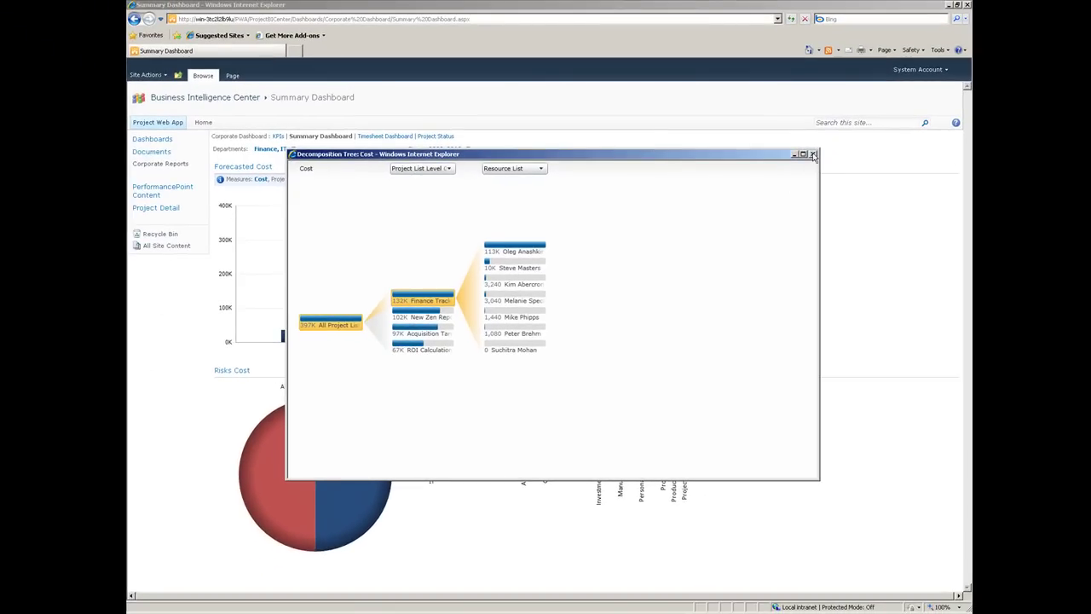
pyautogui.click(812, 155)
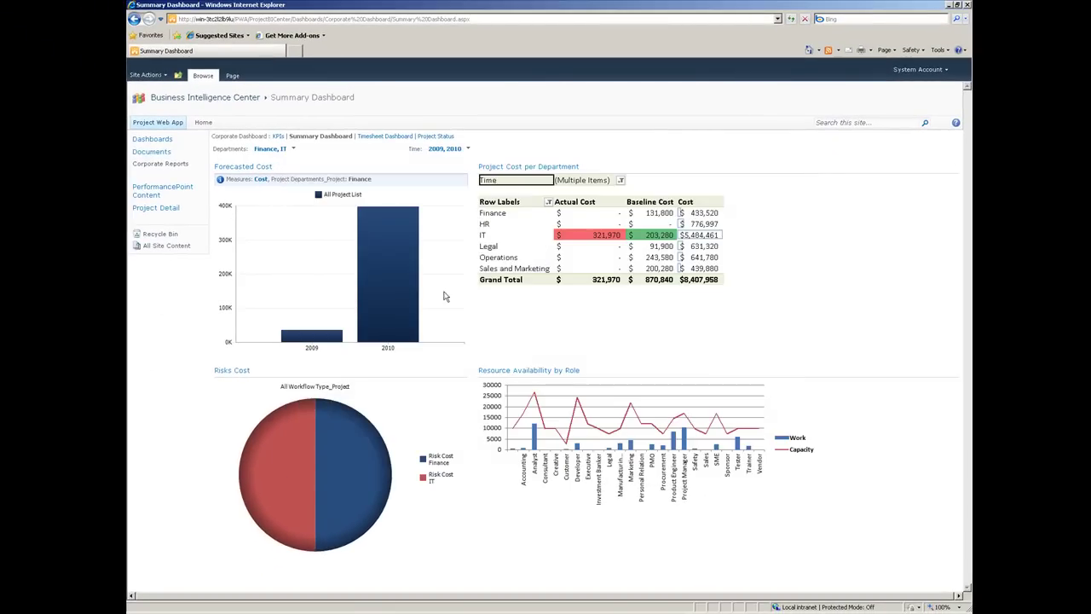
# Step: Switch the Forecasted Cost report to a pie chart and back to a bar chart
pyautogui.rightClick(310, 255)
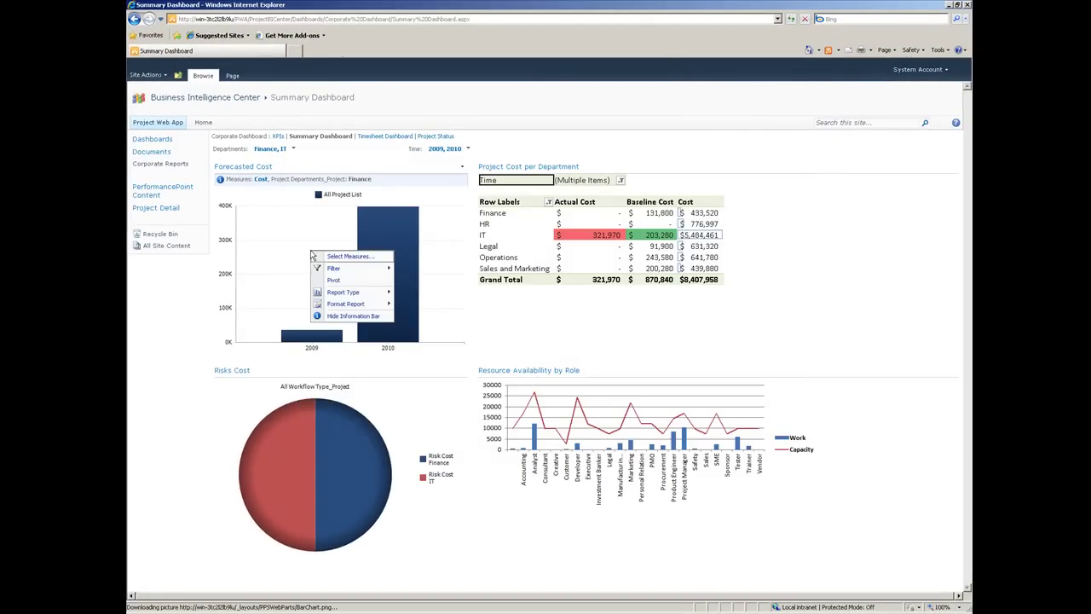
pyautogui.moveTo(366, 294)
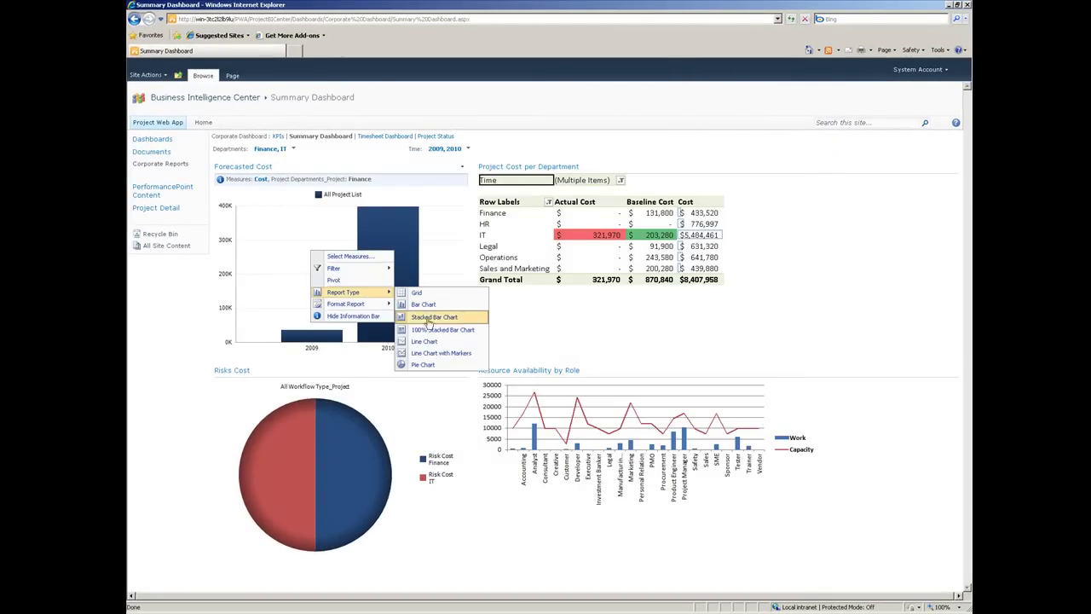
pyautogui.click(424, 364)
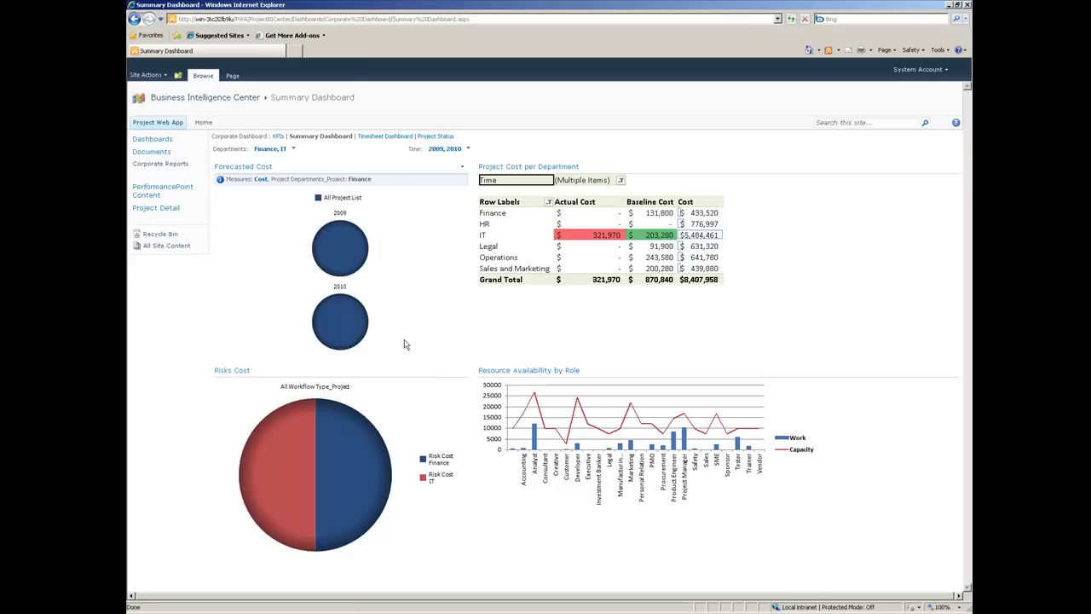
pyautogui.rightClick(385, 286)
pyautogui.moveTo(424, 388)
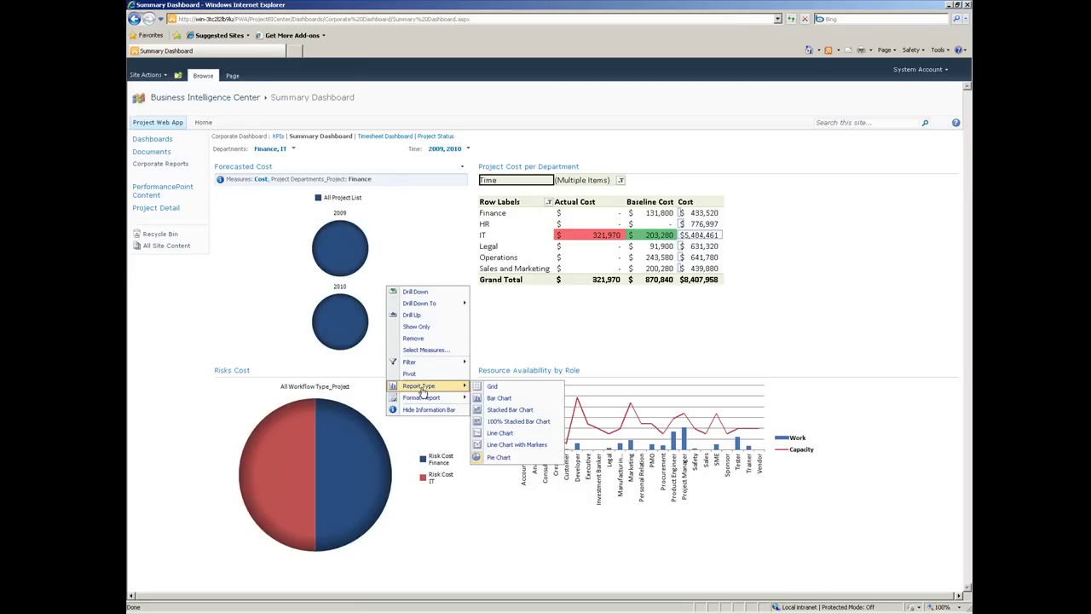
pyautogui.click(492, 386)
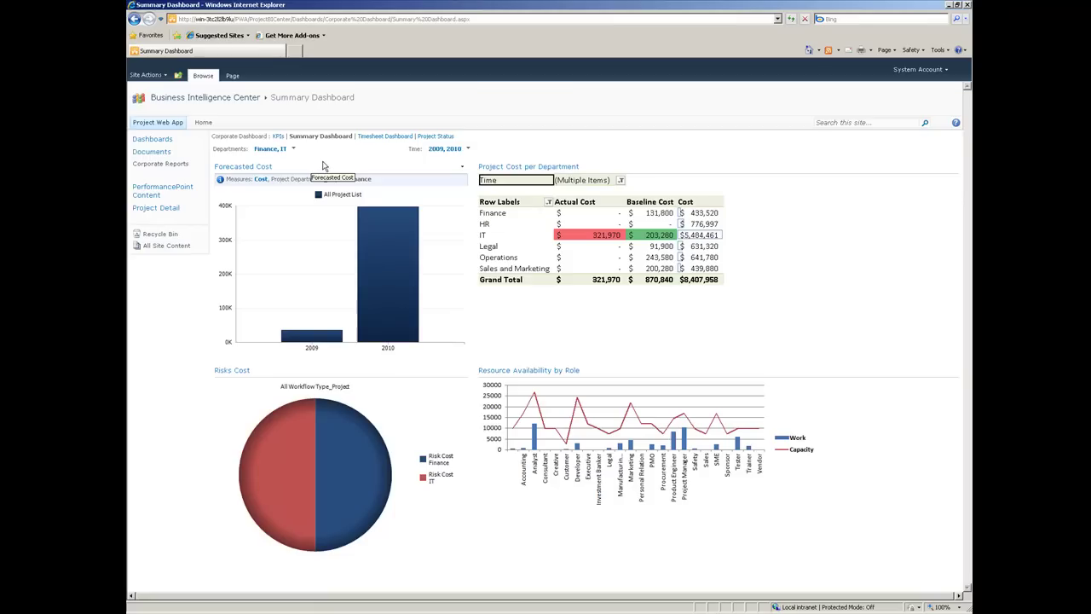
# Step: Open the Project Status dashboard, examine the Projects by Department report across its columns, and list its export formats
pyautogui.click(436, 136)
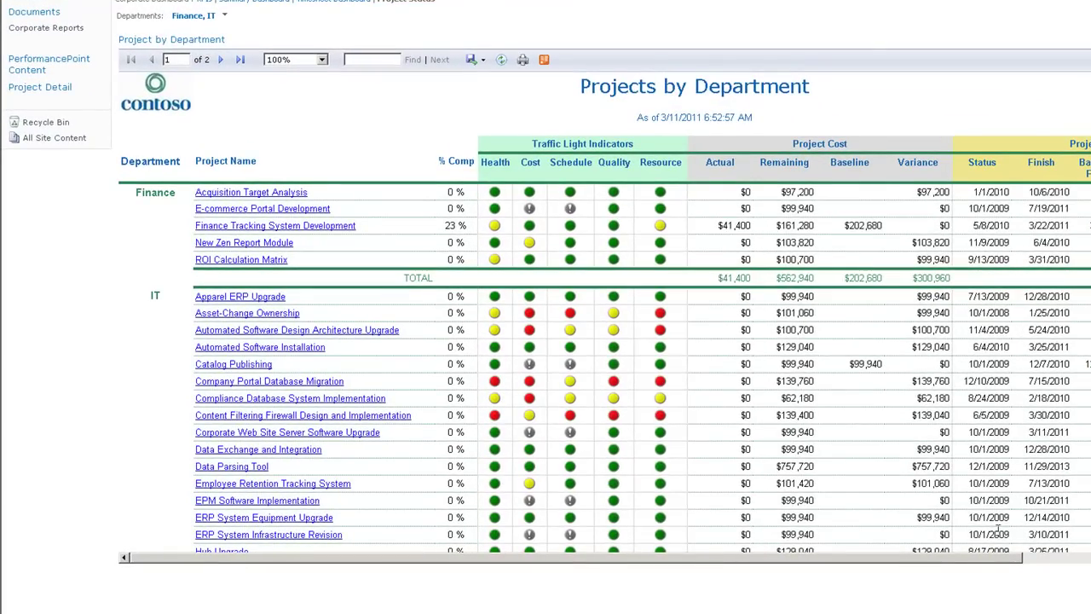
pyautogui.hscroll(2, 980, 559)
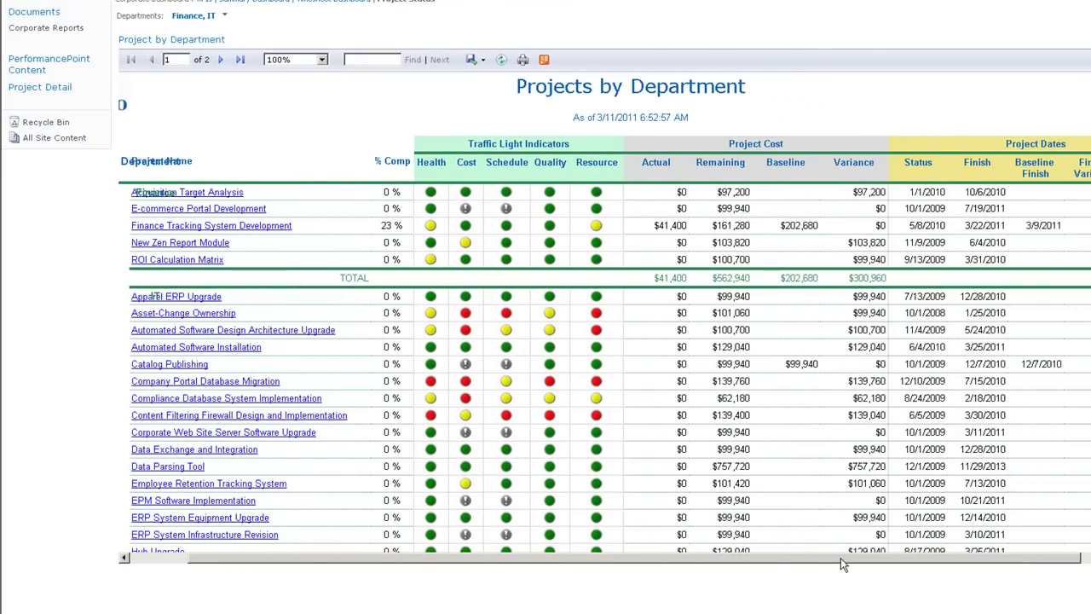
pyautogui.moveTo(840, 558); pyautogui.dragTo(746, 566)
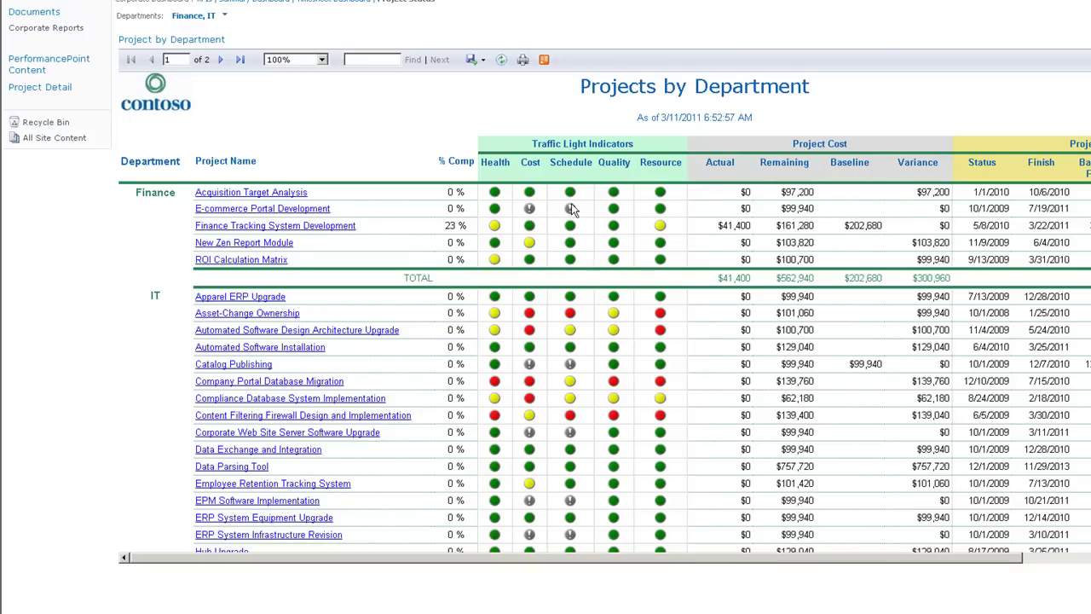
pyautogui.click(482, 60)
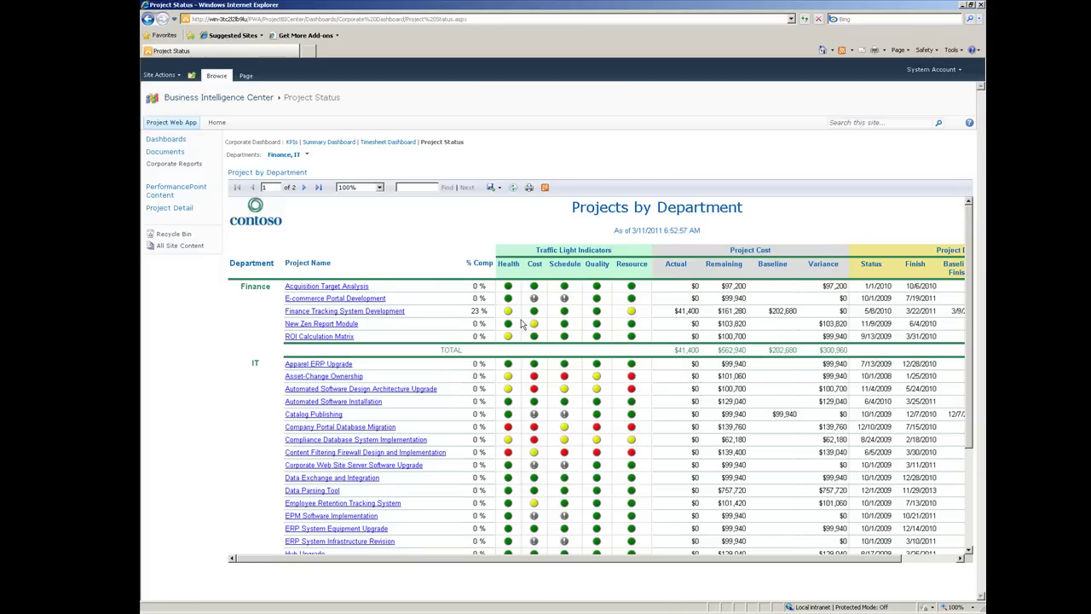
# Step: Open the Finance Tracking System Development status report and examine its summary, monthly costs and project milestones
pyautogui.click(395, 313)
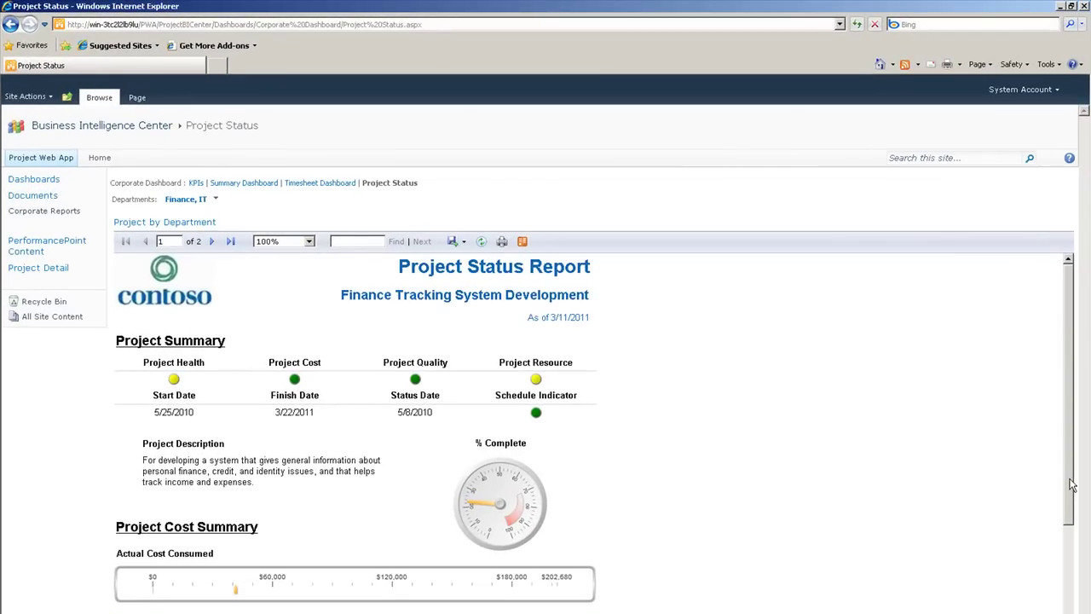
pyautogui.moveTo(1071, 486)
pyautogui.mouseDown()
pyautogui.moveTo(1071, 504)
pyautogui.moveTo(1068, 465)
pyautogui.mouseUp()
pyautogui.moveTo(1071, 524); pyautogui.dragTo(1070, 597)
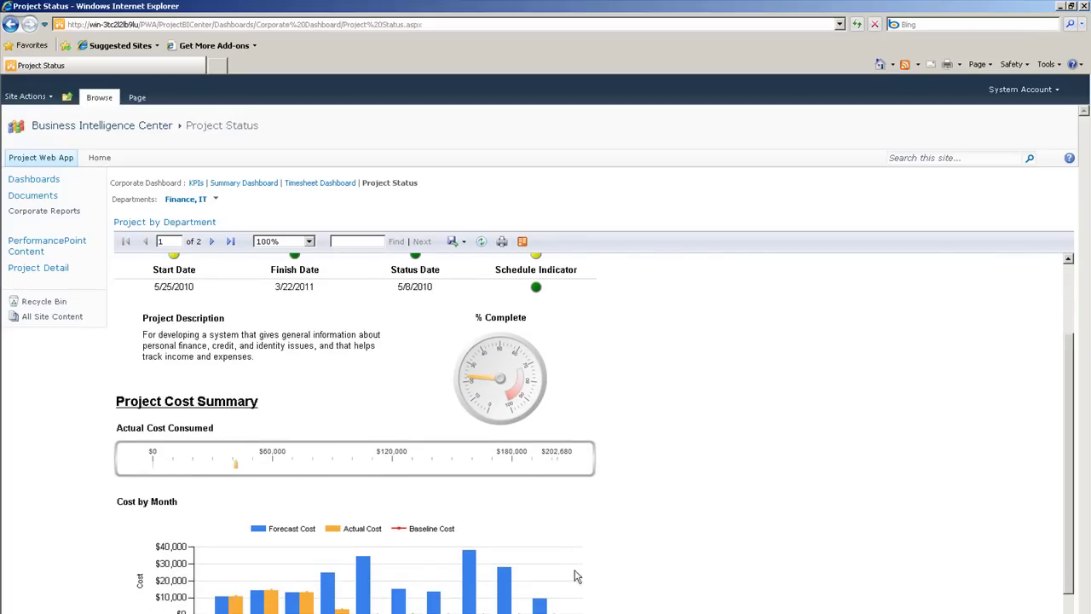
pyautogui.scroll(-3, 1069, 568)
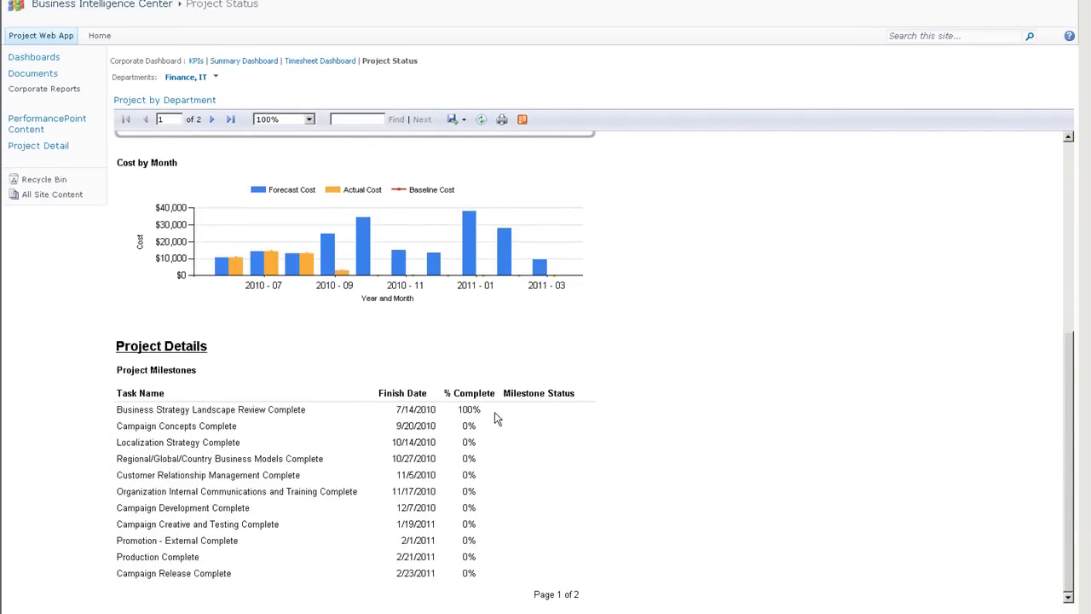
pyautogui.moveTo(1073, 537); pyautogui.dragTo(1088, 337)
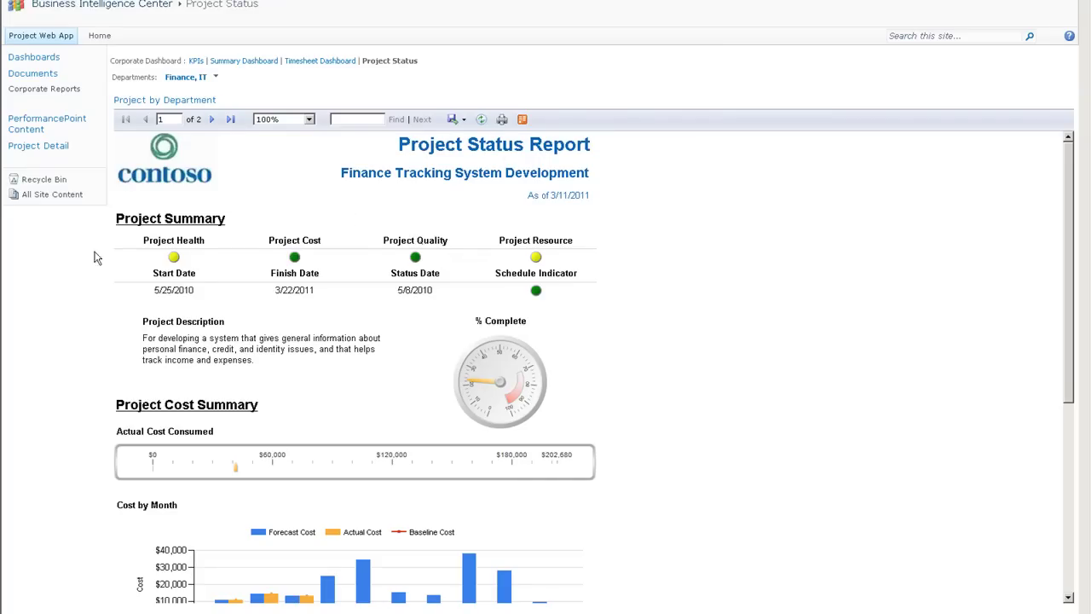
# Step: Open the project's detail schedule in a maximized window and open it for editing in Project Professional
pyautogui.click(53, 148)
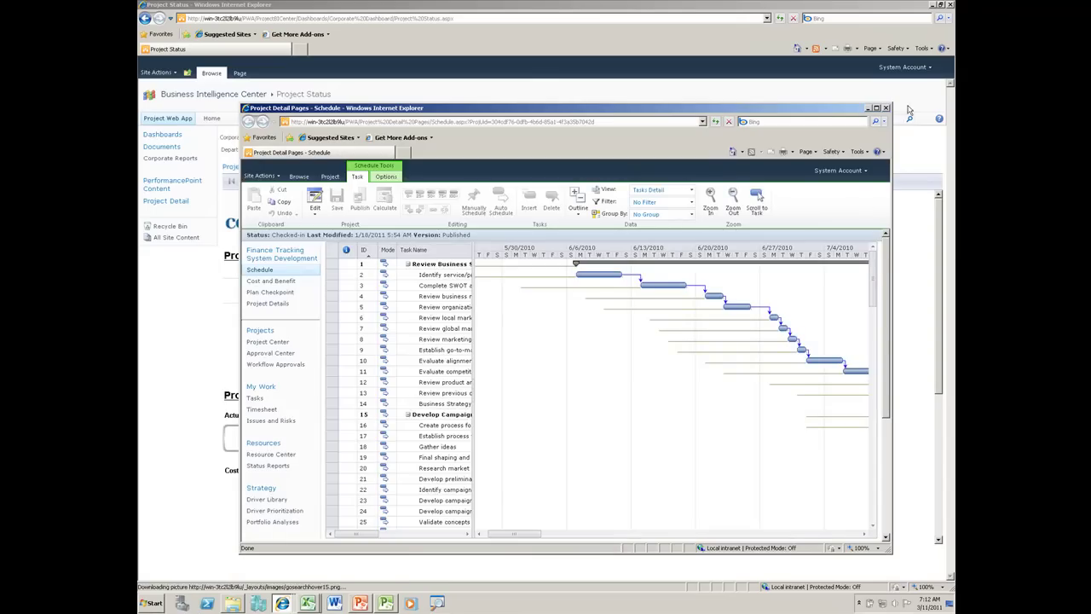
pyautogui.click(876, 108)
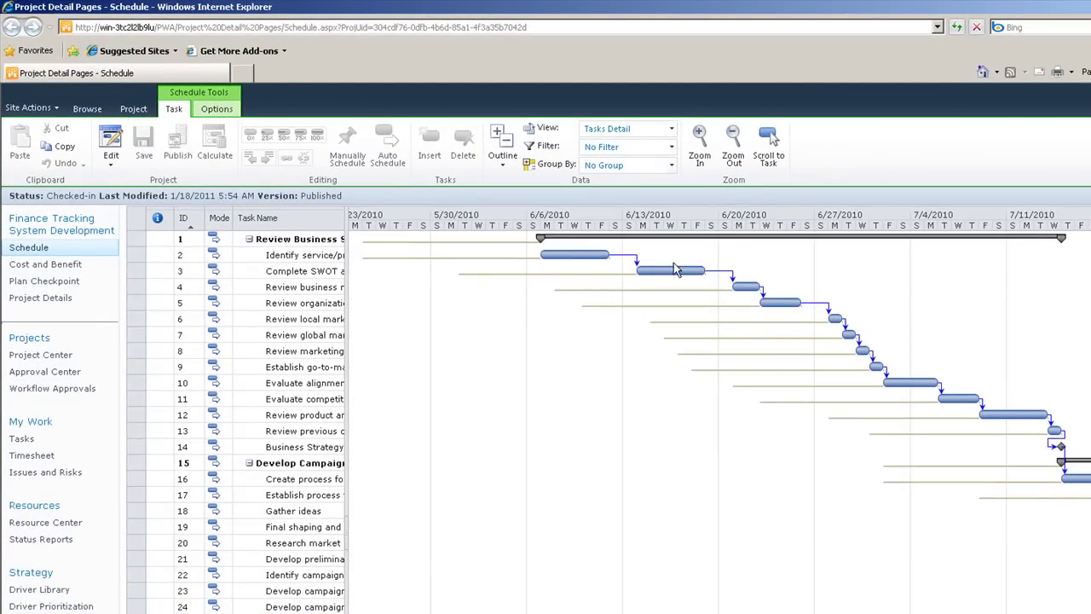
pyautogui.click(111, 158)
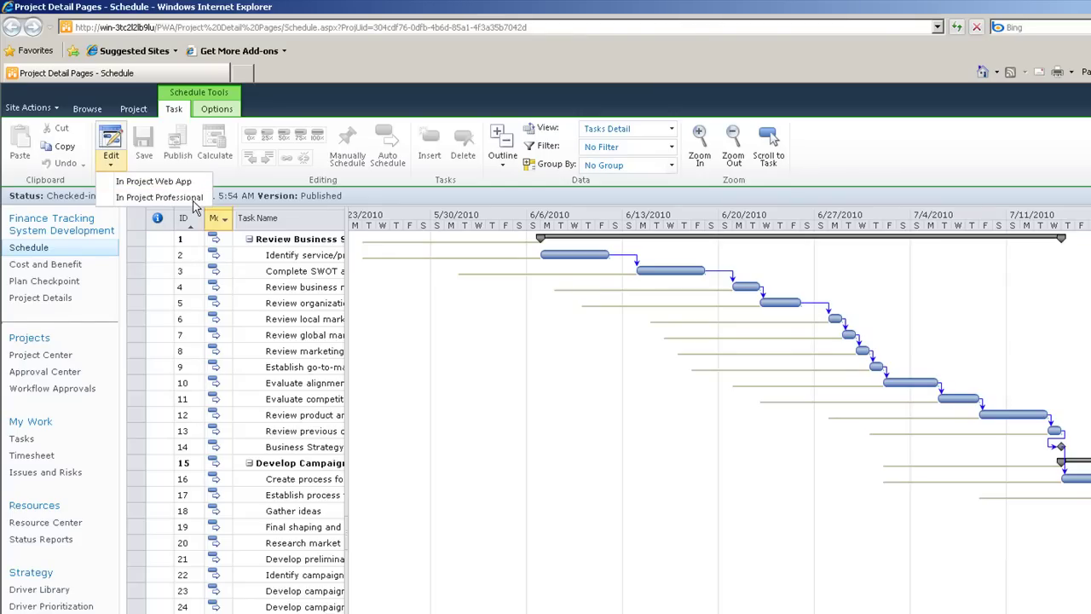
pyautogui.click(169, 197)
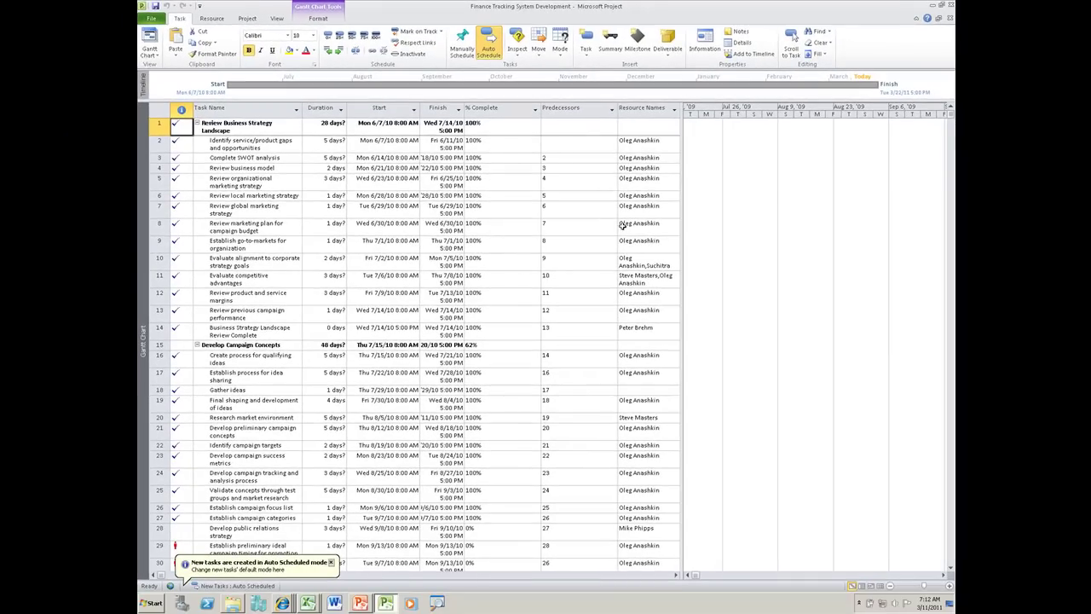
# Step: Bring the selected task's Gantt bar into view and filter the task list to Milestones
pyautogui.click(792, 47)
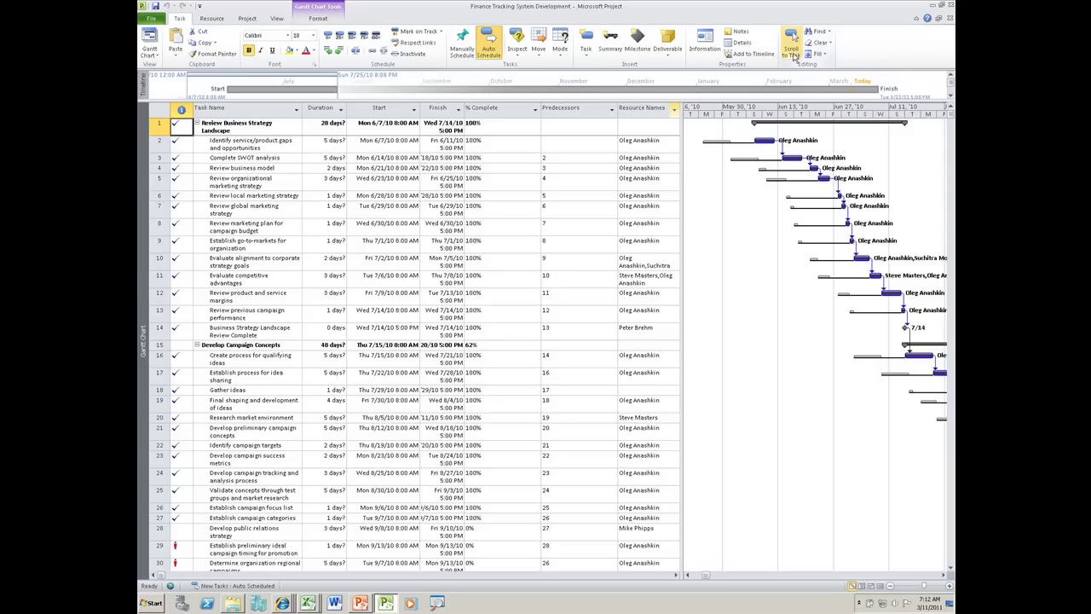
pyautogui.click(943, 576)
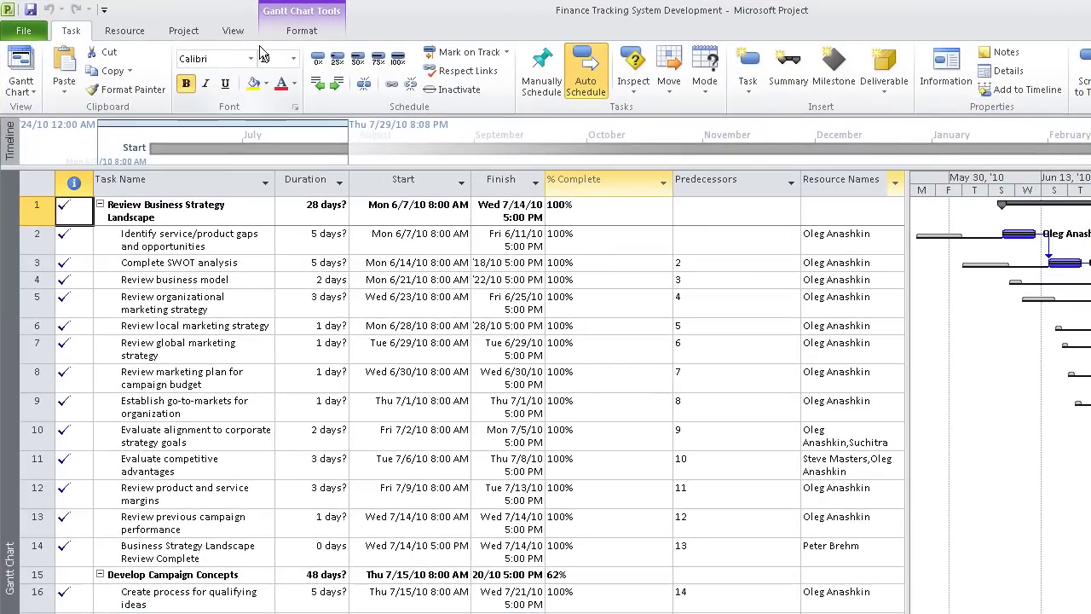
pyautogui.click(233, 30)
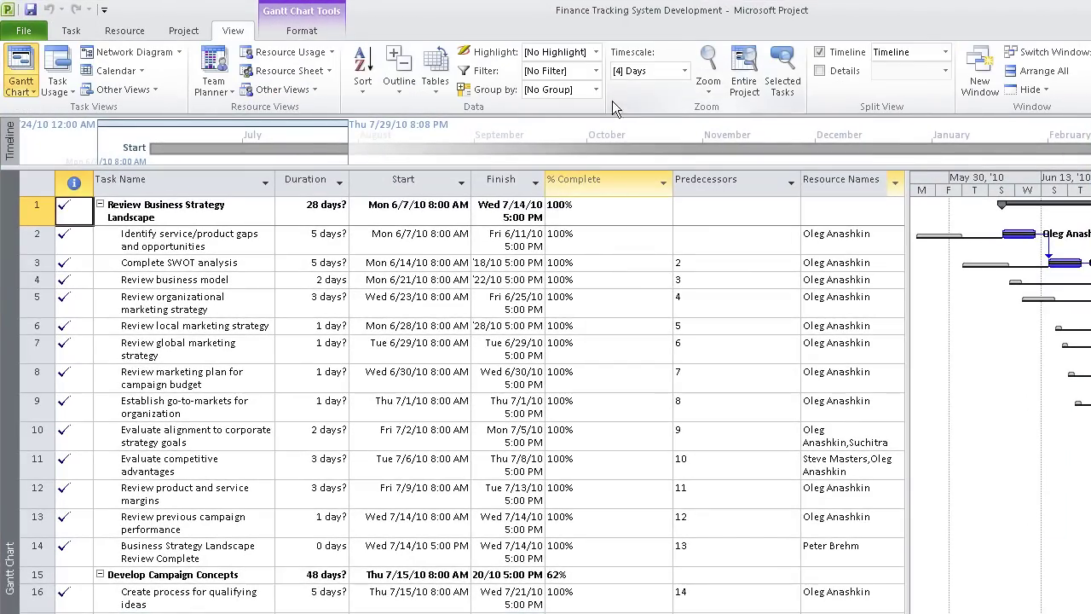
pyautogui.click(596, 72)
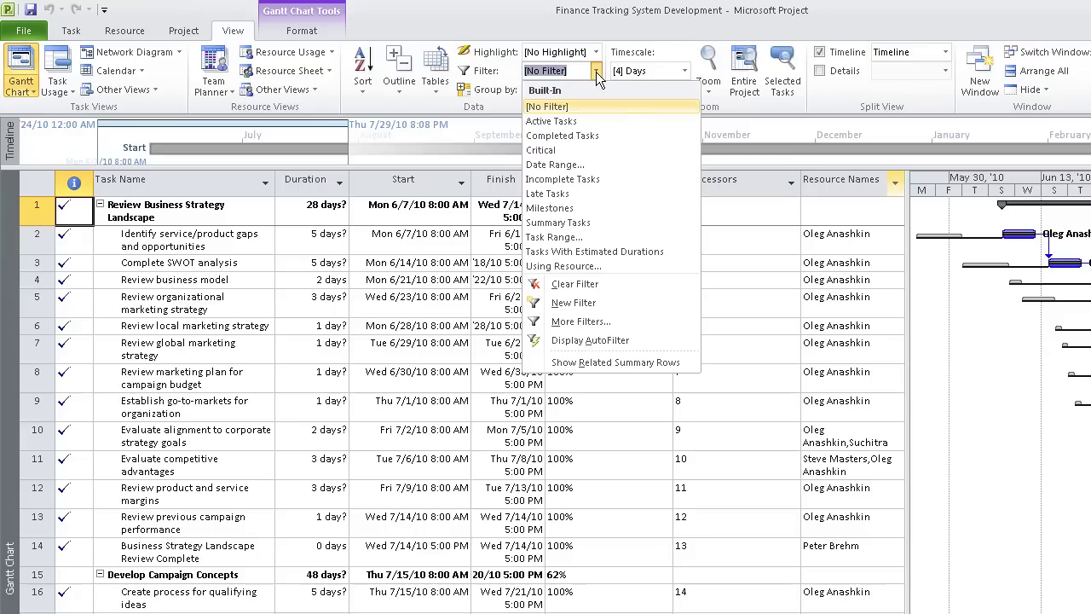
pyautogui.click(556, 208)
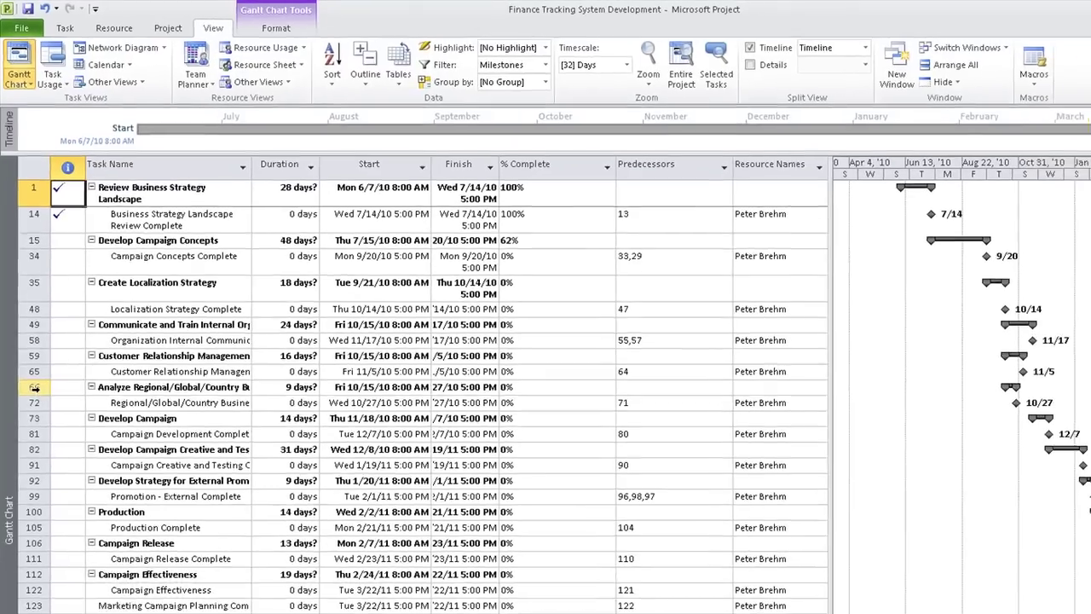
# Step: Add tasks 66 through 123 of the filtered list to the Timeline and enlarge the Timeline pane
pyautogui.moveTo(34, 387); pyautogui.dragTo(45, 613)
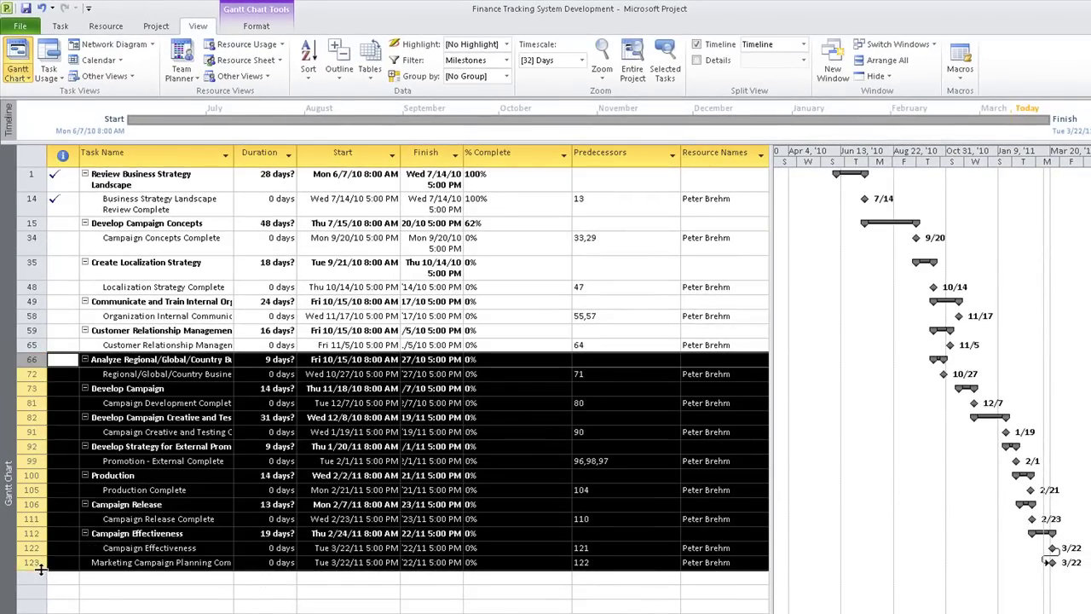
pyautogui.moveTo(278, 136); pyautogui.dragTo(309, 122)
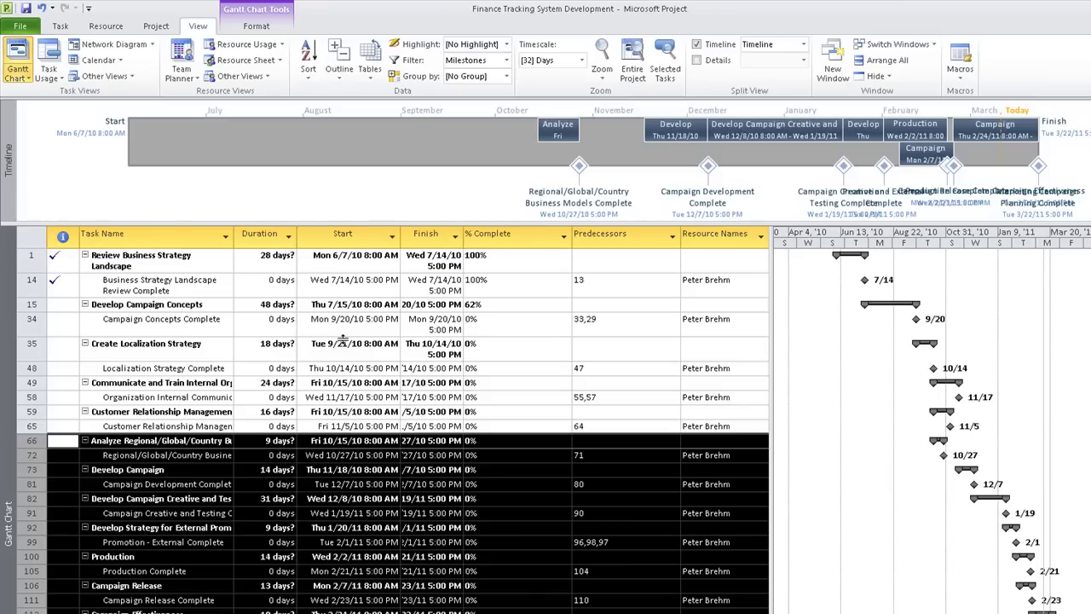
pyautogui.moveTo(342, 339); pyautogui.dragTo(341, 339)
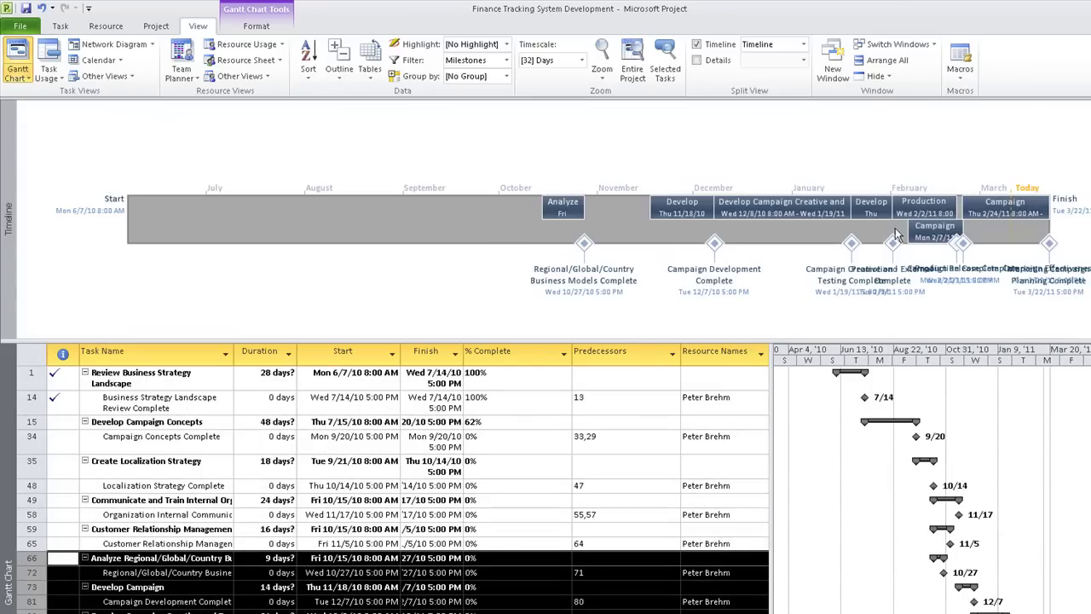
# Step: Spread the Timeline's milestone callouts above and below the bar so that their labels no longer overlap
pyautogui.moveTo(1050, 283); pyautogui.dragTo(1056, 153)
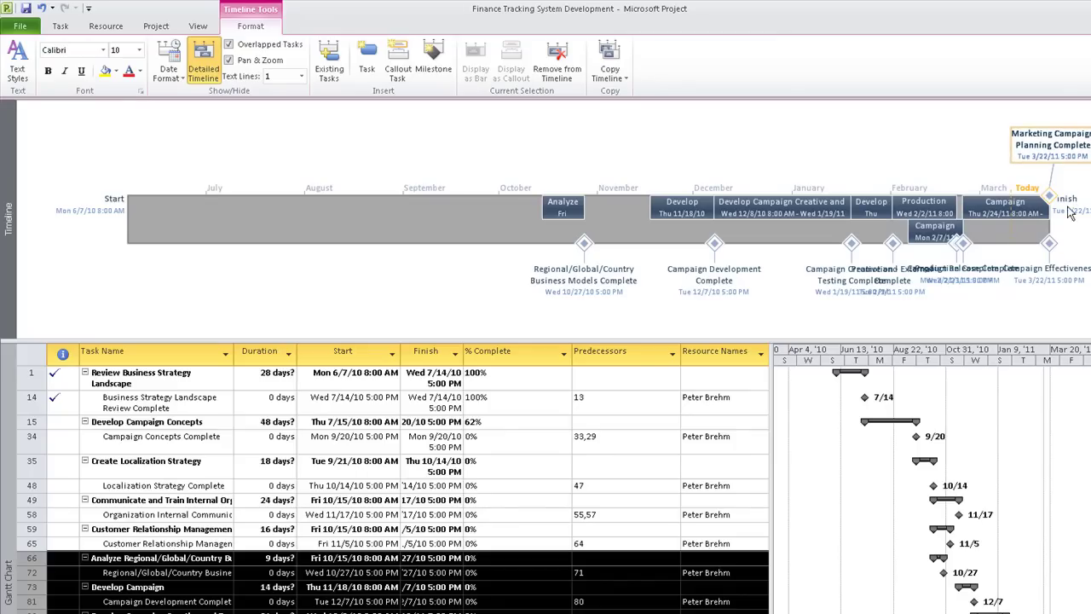
pyautogui.moveTo(962, 279); pyautogui.dragTo(932, 141)
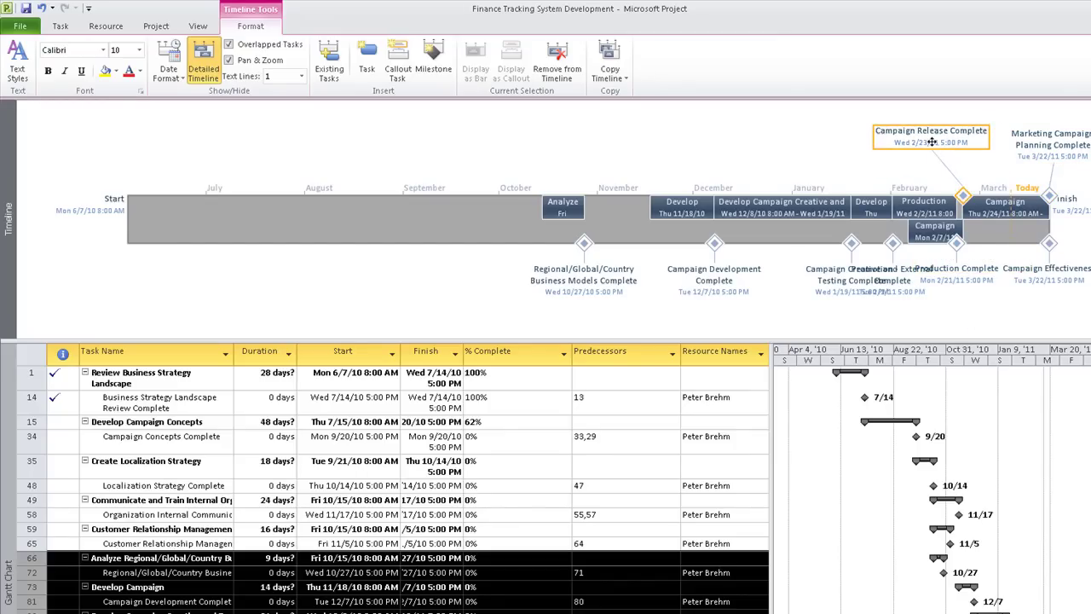
pyautogui.moveTo(844, 286); pyautogui.dragTo(784, 150)
pyautogui.moveTo(887, 283); pyautogui.dragTo(844, 310)
pyautogui.moveTo(950, 278); pyautogui.dragTo(947, 300)
pyautogui.moveTo(597, 282); pyautogui.dragTo(563, 143)
pyautogui.moveTo(684, 272); pyautogui.dragTo(661, 284)
pyautogui.moveTo(825, 295); pyautogui.dragTo(800, 298)
pyautogui.moveTo(804, 143); pyautogui.dragTo(772, 146)
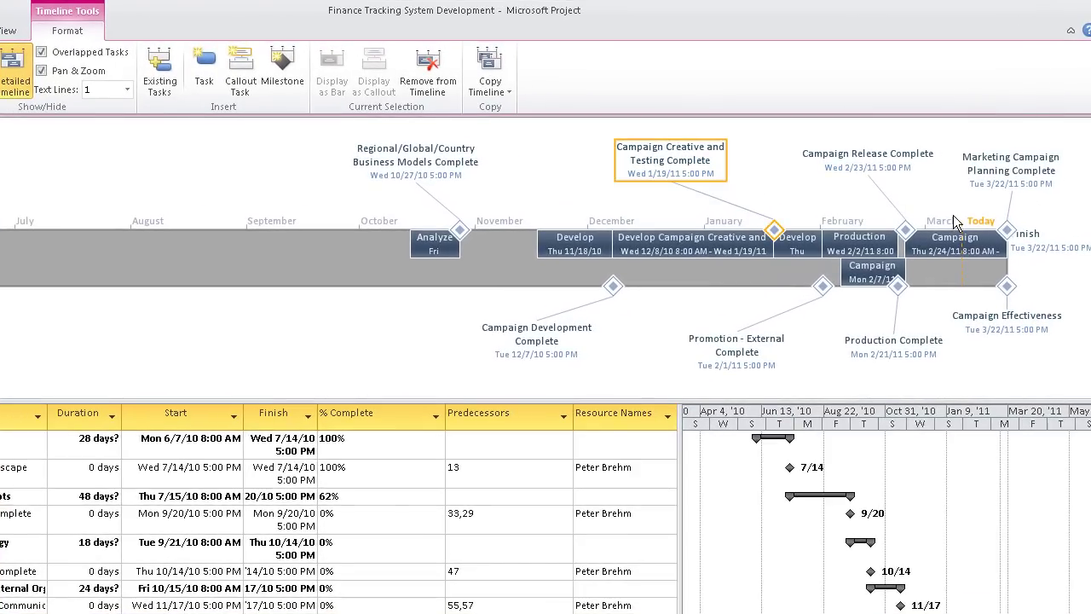
pyautogui.moveTo(1012, 175); pyautogui.dragTo(1038, 164)
pyautogui.moveTo(1016, 329); pyautogui.dragTo(1040, 352)
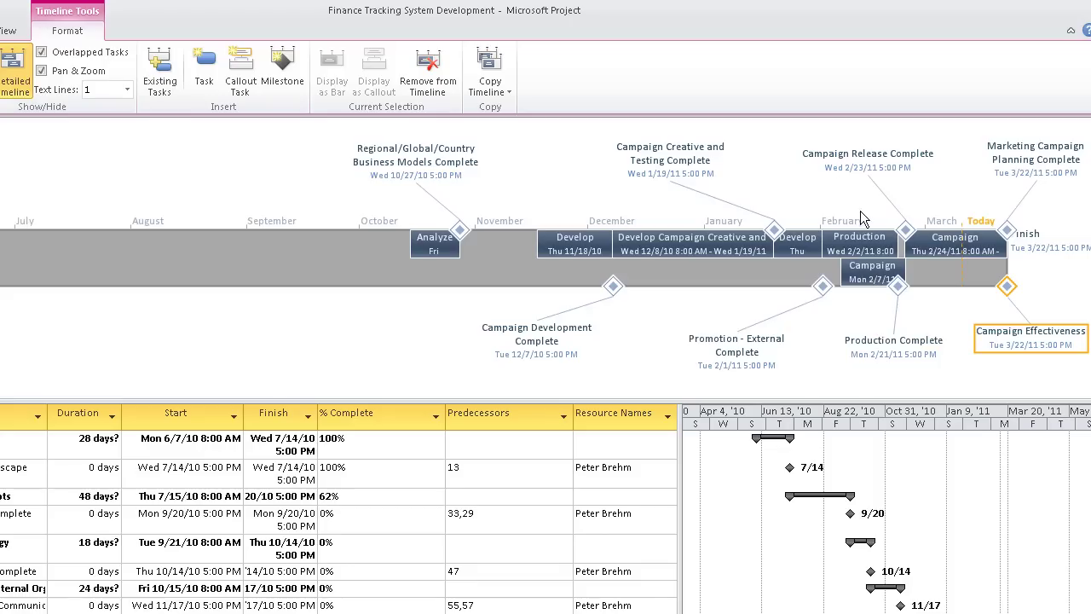
# Step: Copy the Timeline for presentation use and create a blank presentation in PowerPoint
pyautogui.click(506, 92)
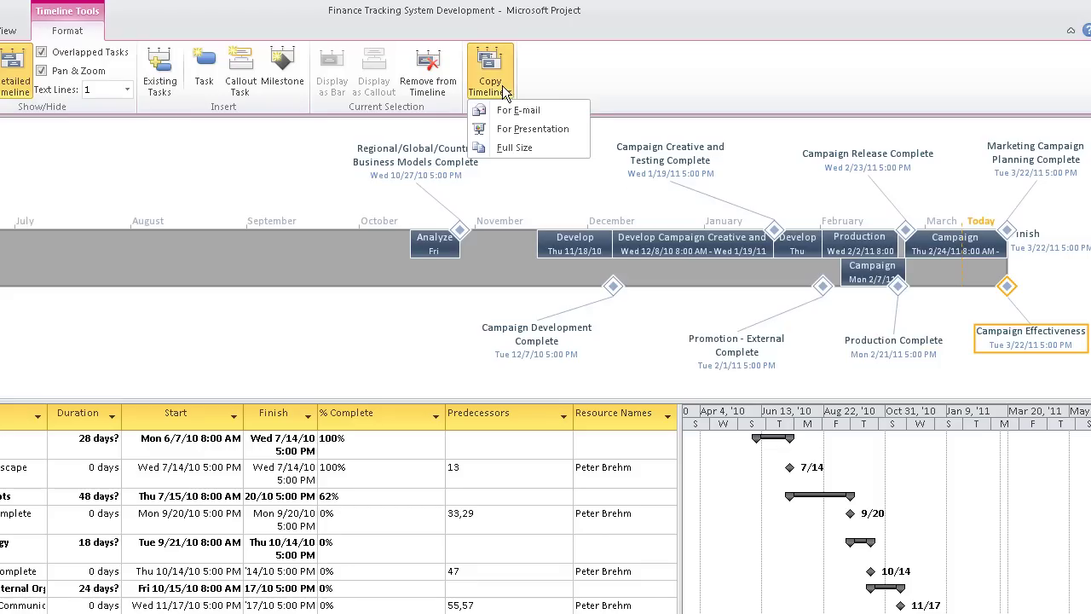
pyautogui.click(559, 129)
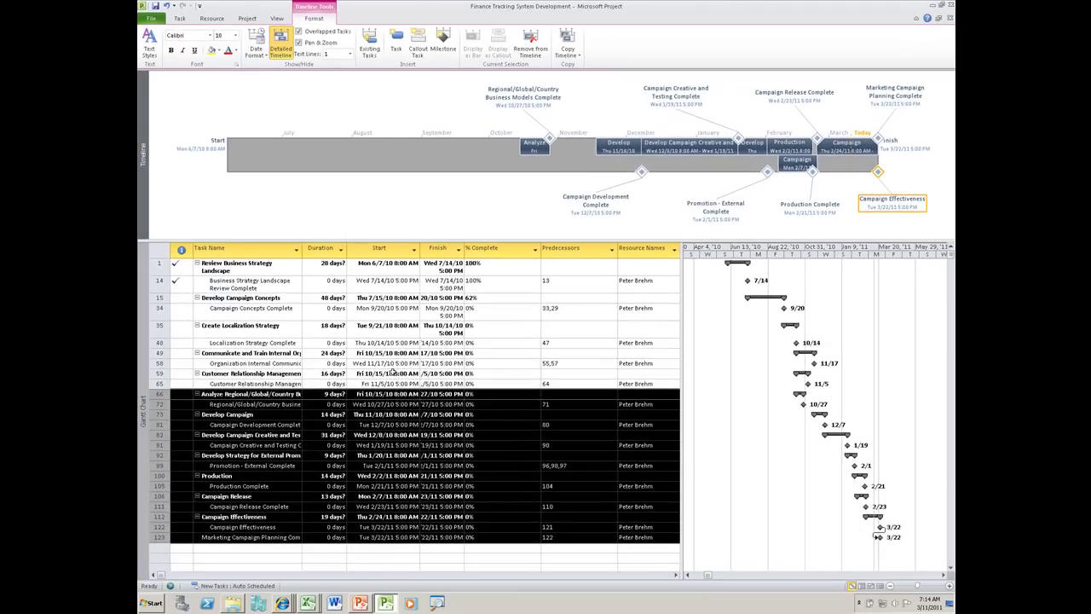
pyautogui.click(366, 606)
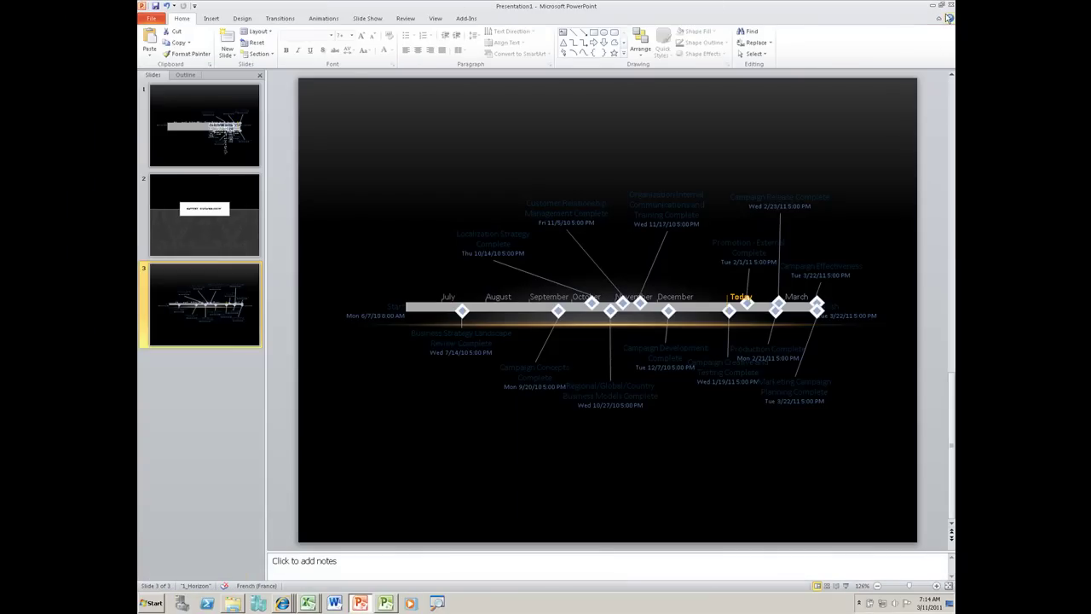
pyautogui.click(152, 18)
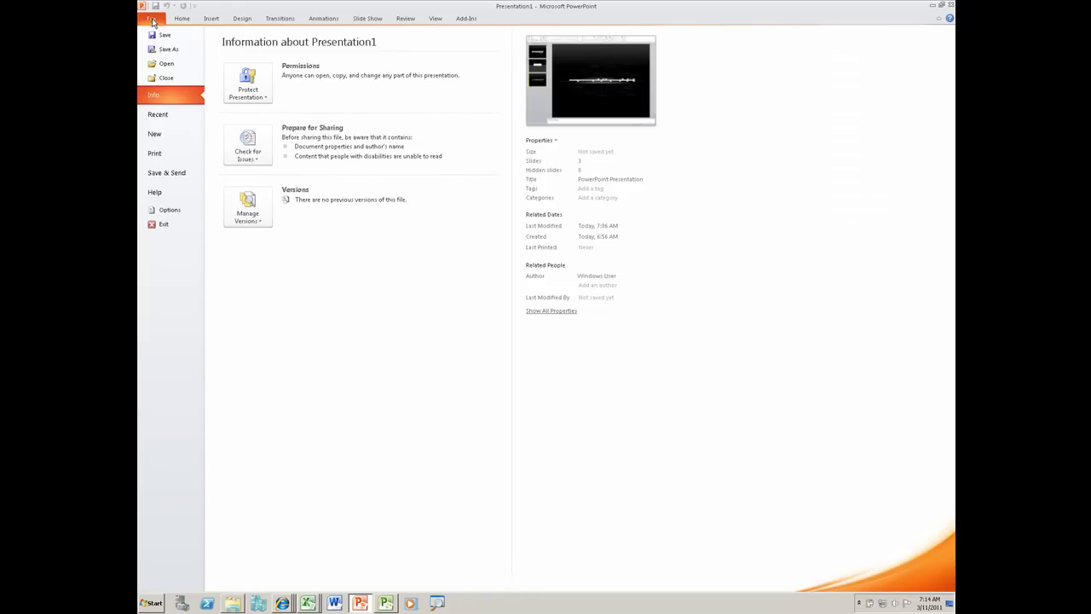
pyautogui.click(157, 135)
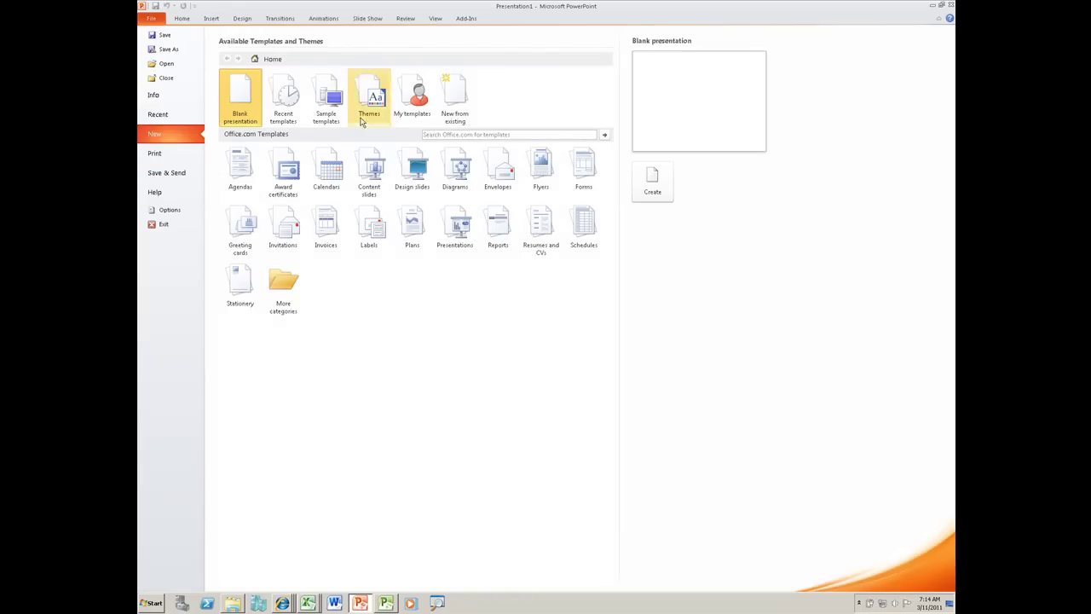
pyautogui.doubleClick(242, 96)
# Step: Replace the blank slide's placeholders with the copied timeline, placed mid-slide and stretched slightly taller
pyautogui.hotkey('ctrl', 'a')
pyautogui.press('Delete')
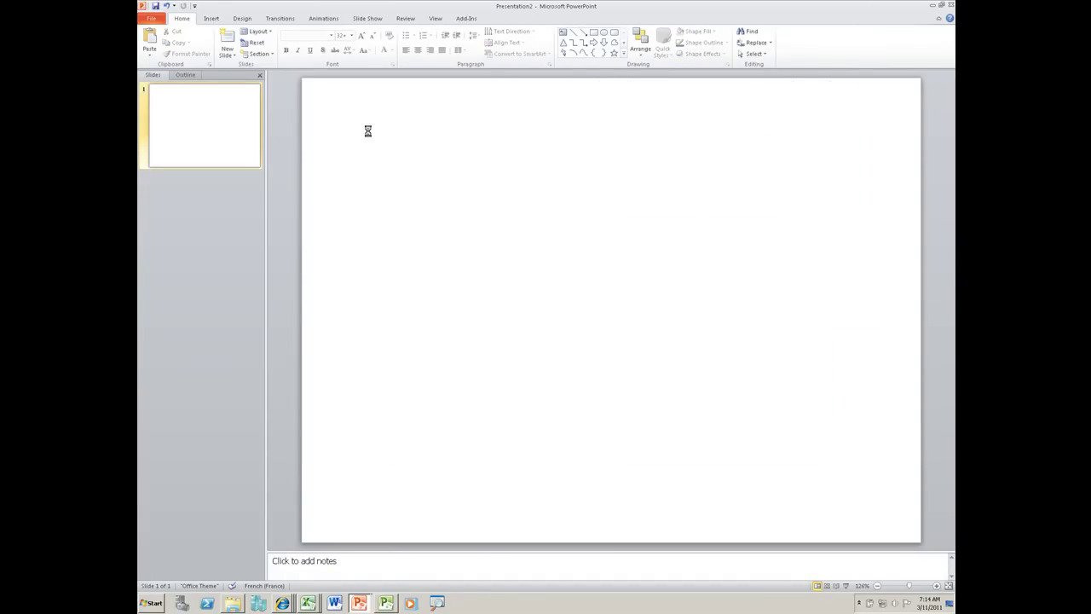
pyautogui.moveTo(419, 190); pyautogui.dragTo(453, 319)
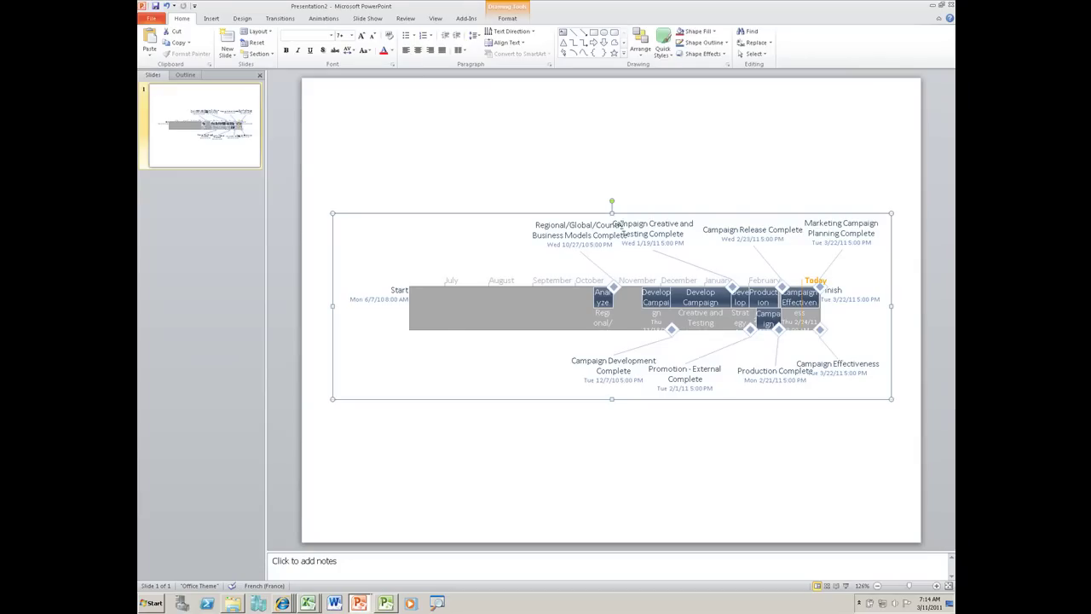
pyautogui.moveTo(613, 213); pyautogui.dragTo(612, 197)
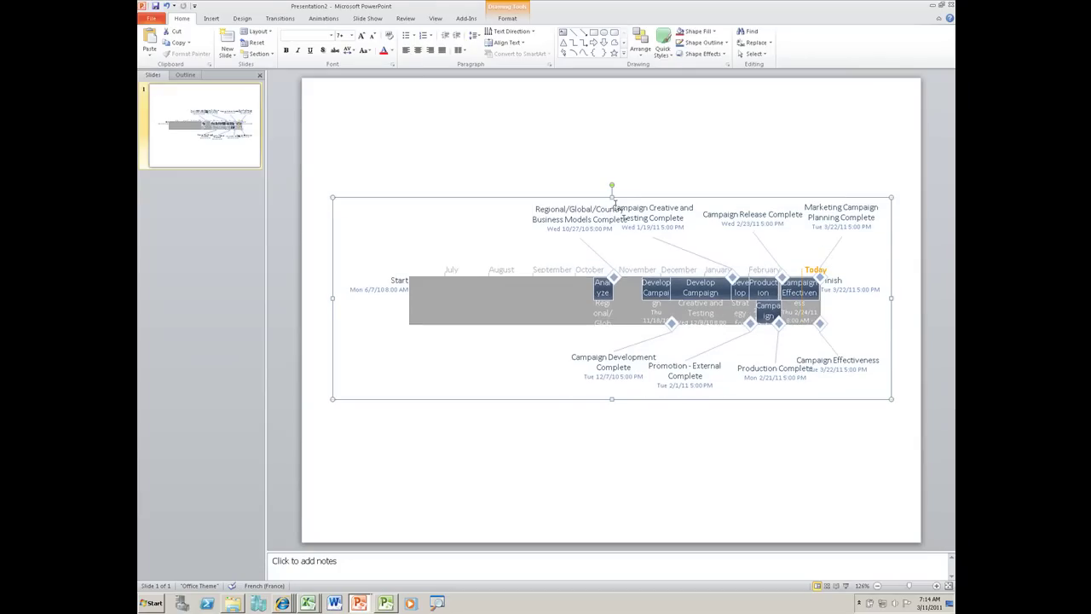
# Step: Move the Regional/Global/Country Business Models Complete label clear of the Campaign Creative and Testing Complete label
pyautogui.click(581, 217)
pyautogui.moveTo(563, 206); pyautogui.dragTo(546, 218)
pyautogui.click(553, 180)
pyautogui.click(617, 284)
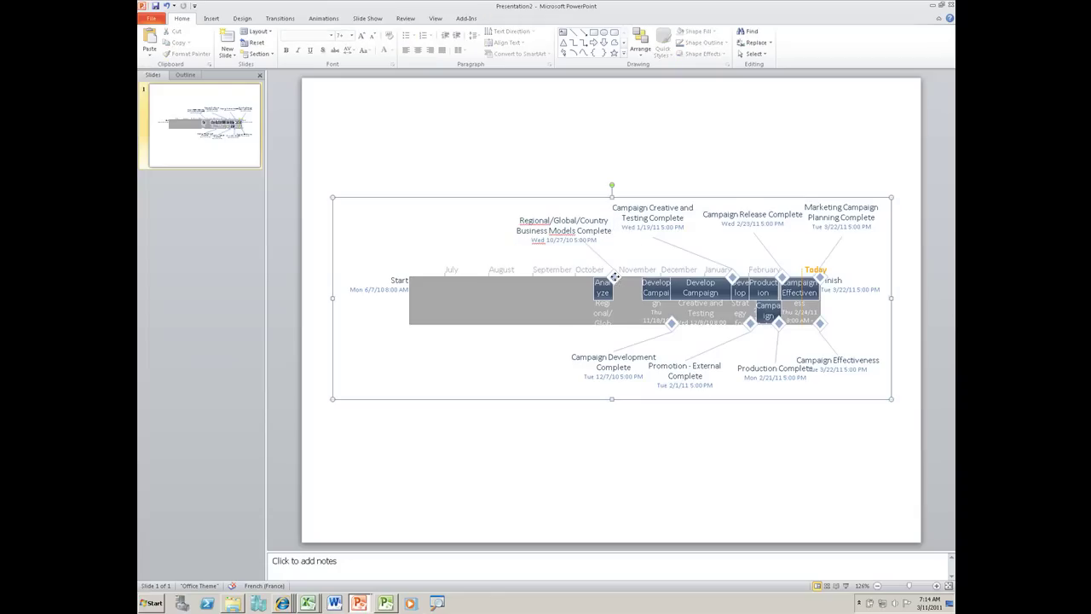
pyautogui.click(555, 165)
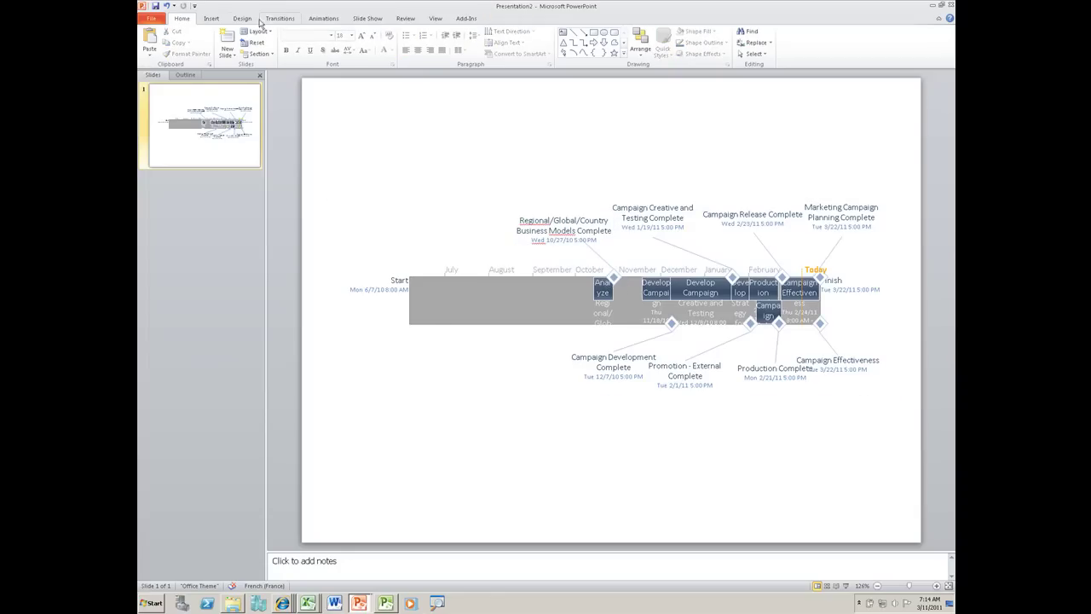
# Step: Apply the dark Horizon theme to the timeline slide and check one of its task text boxes
pyautogui.click(247, 19)
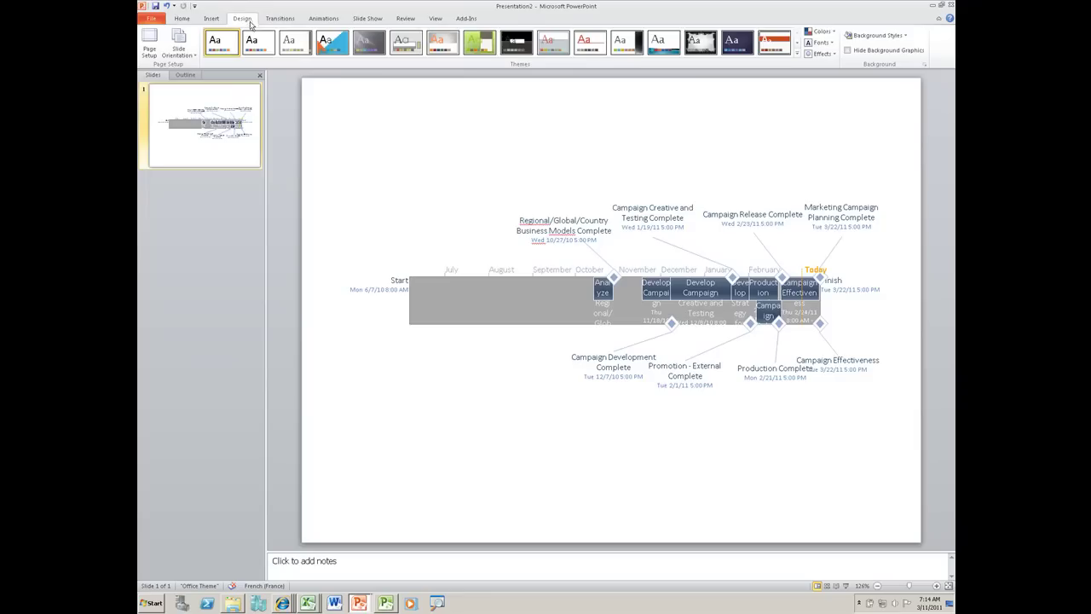
pyautogui.click(797, 55)
pyautogui.click(406, 127)
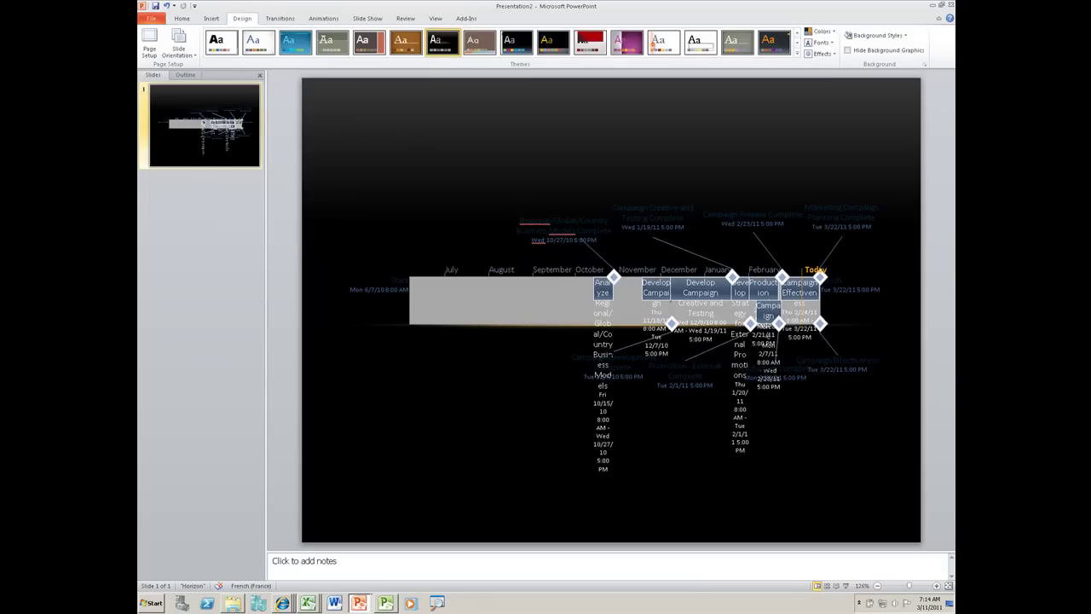
pyautogui.click(607, 399)
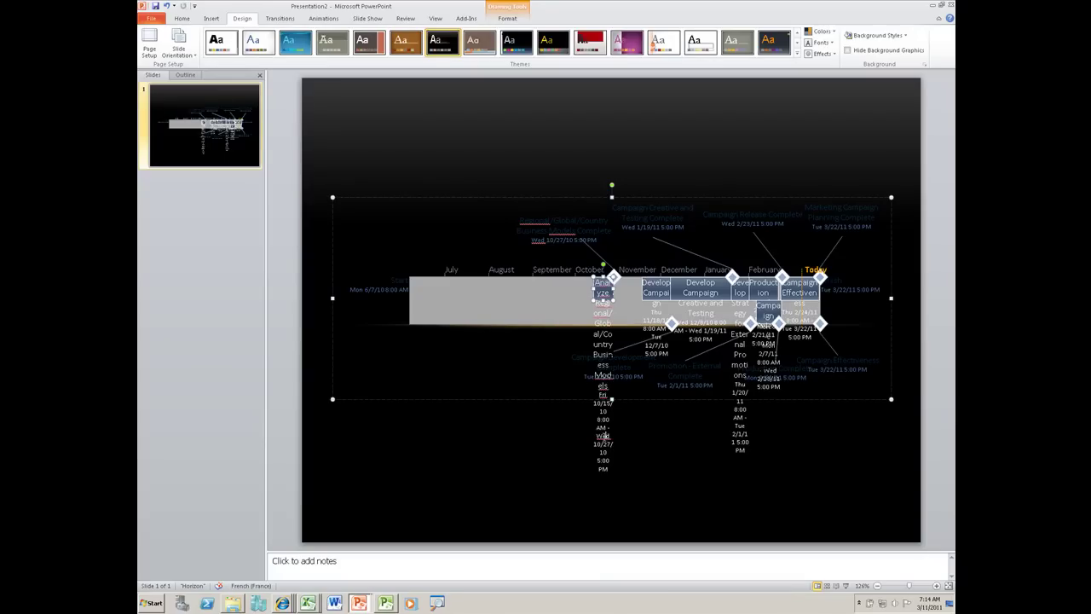
pyautogui.click(458, 162)
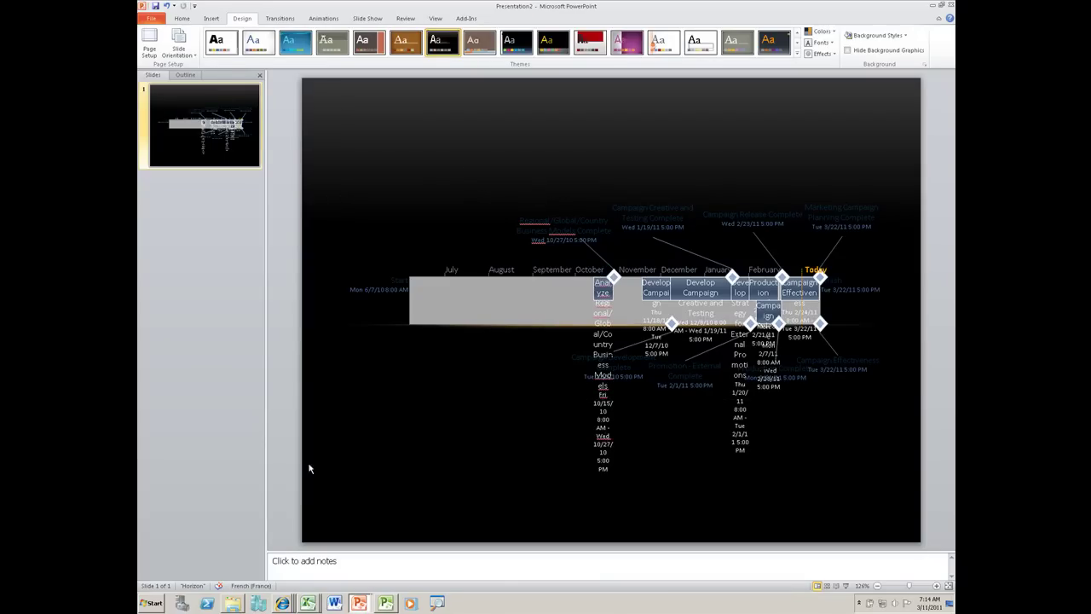
# Step: Switch to Presentation1 and examine its options for saving to SharePoint
pyautogui.click(359, 603)
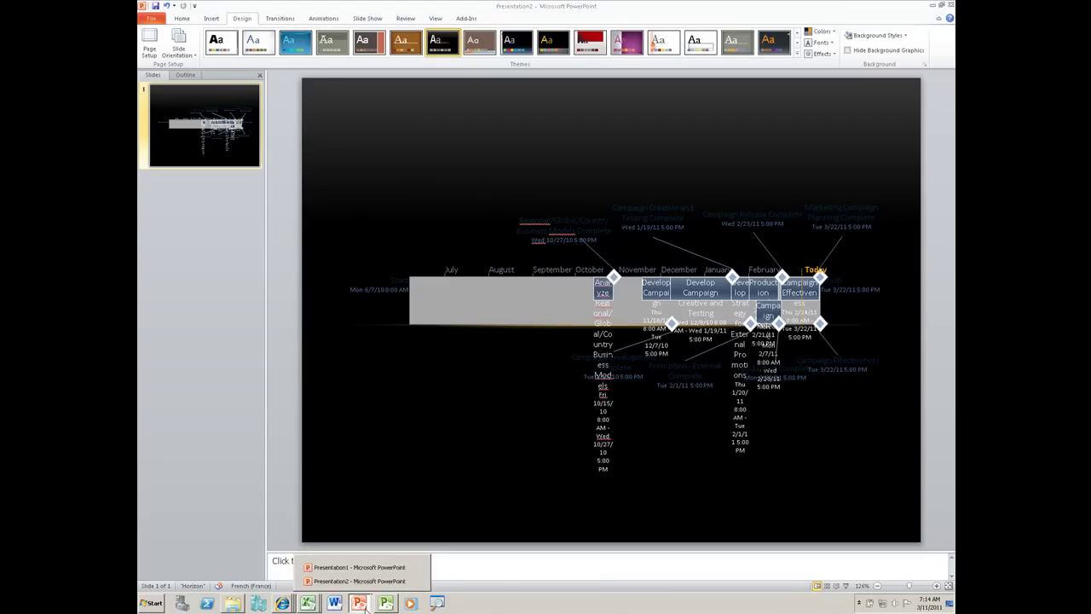
pyautogui.click(337, 569)
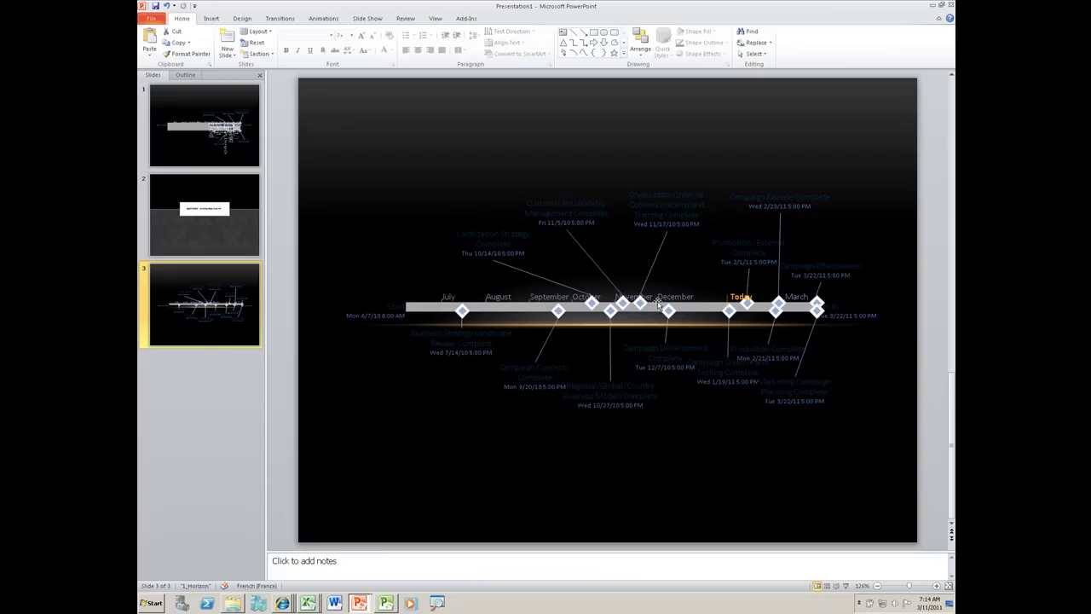
pyautogui.click(152, 19)
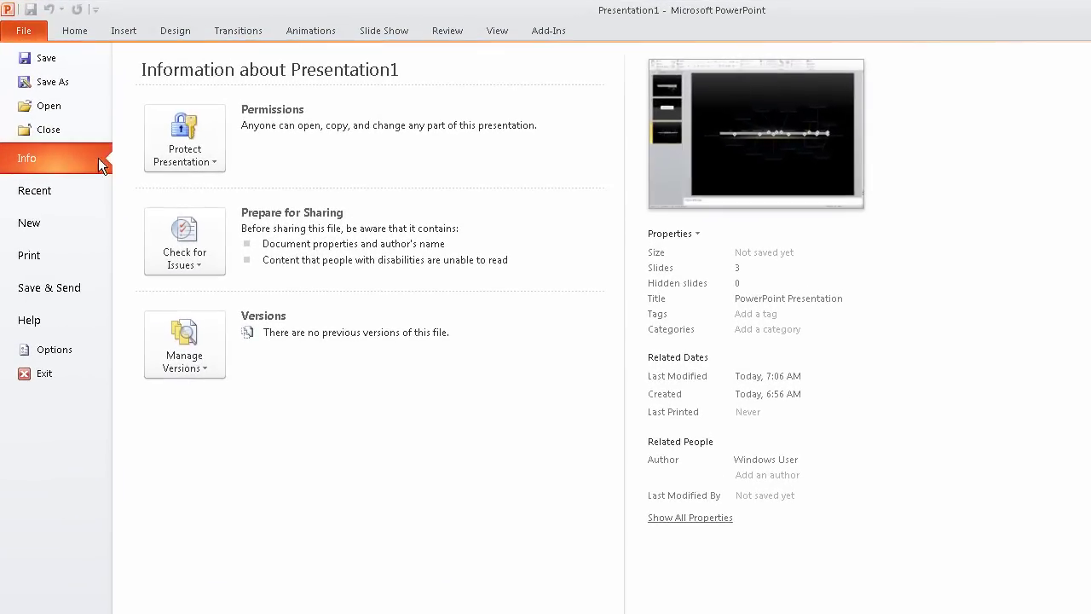
pyautogui.click(179, 171)
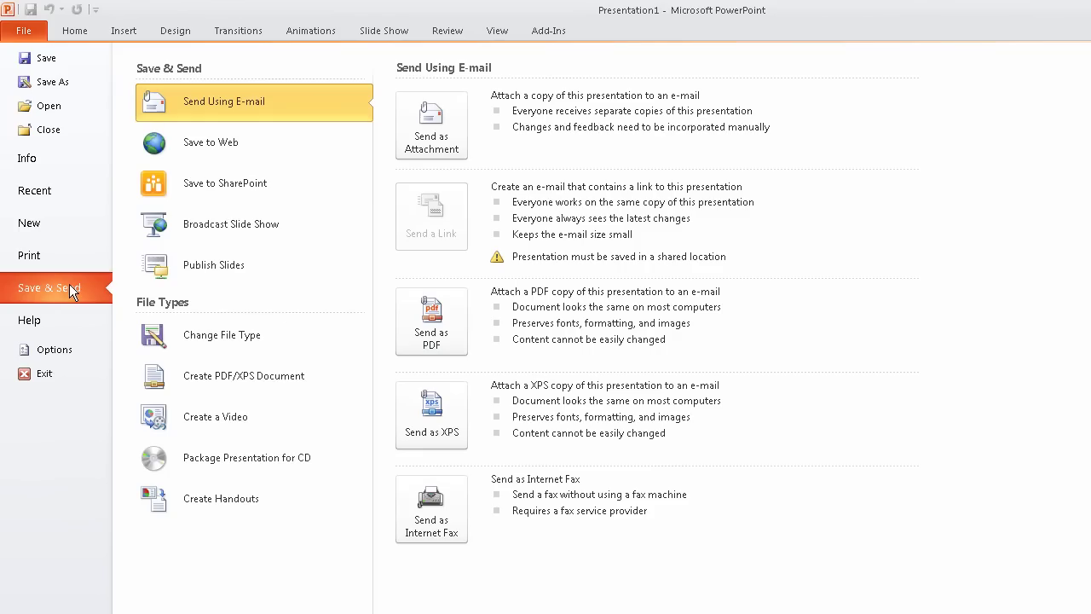
pyautogui.click(245, 185)
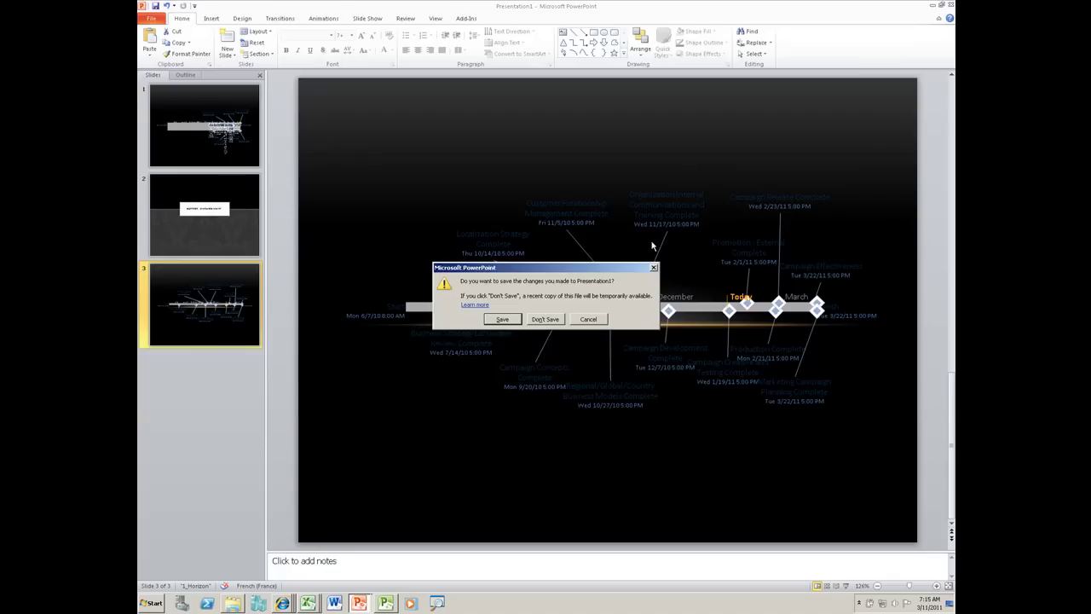
# Step: Close both presentations without saving and clear the Project and browser windows from the desktop
pyautogui.click(545, 319)
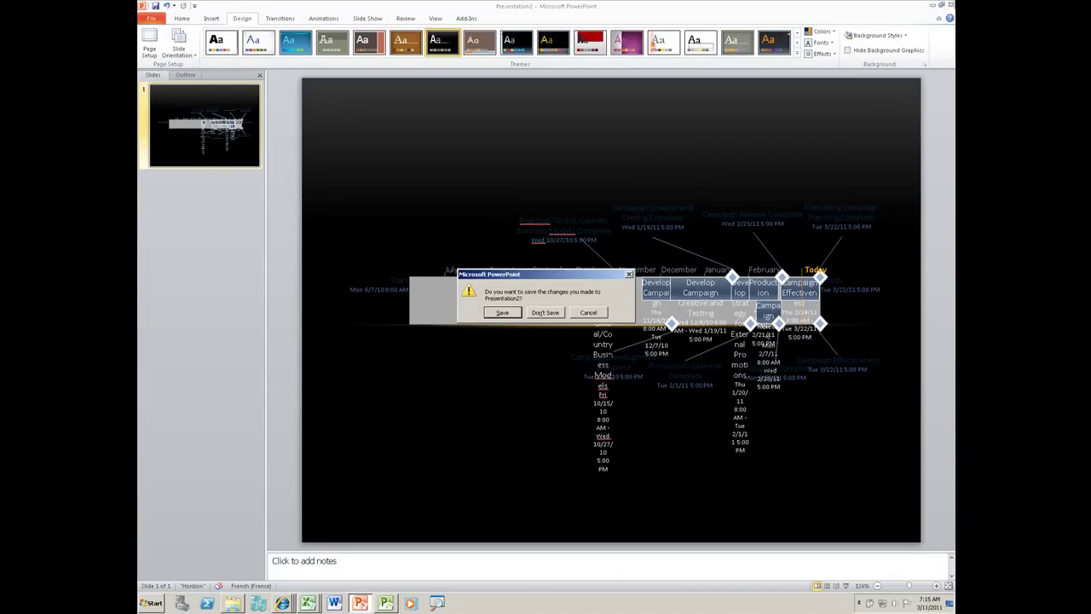
pyautogui.click(551, 312)
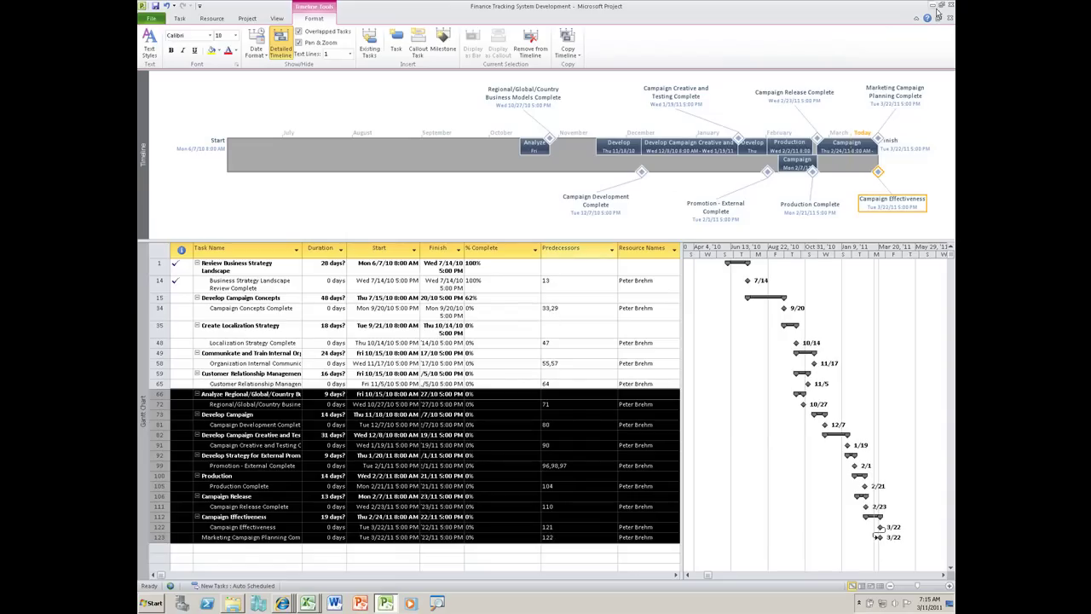
pyautogui.click(933, 7)
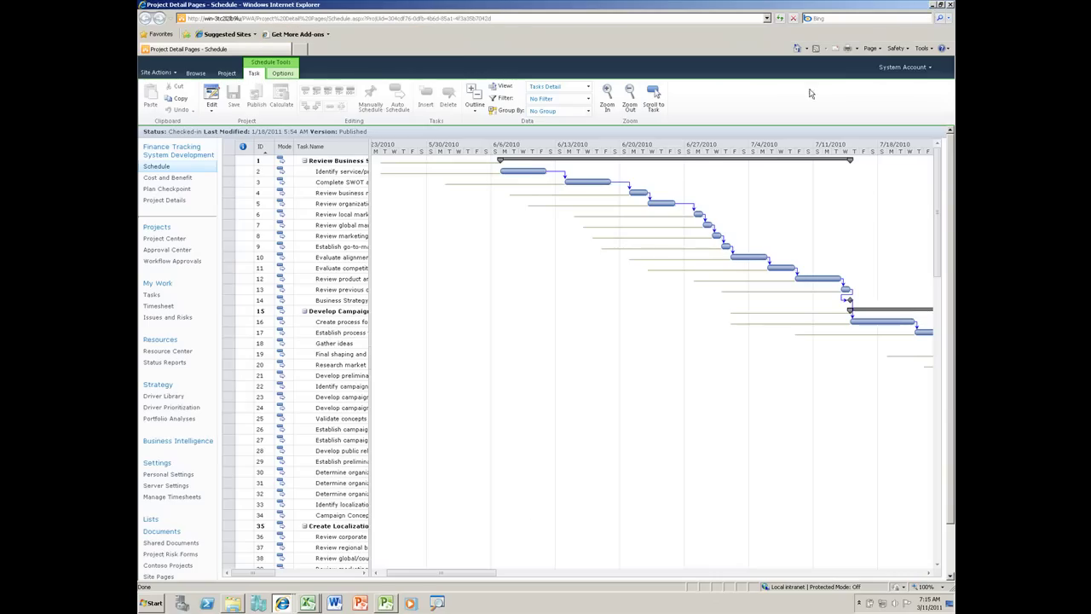
pyautogui.click(932, 6)
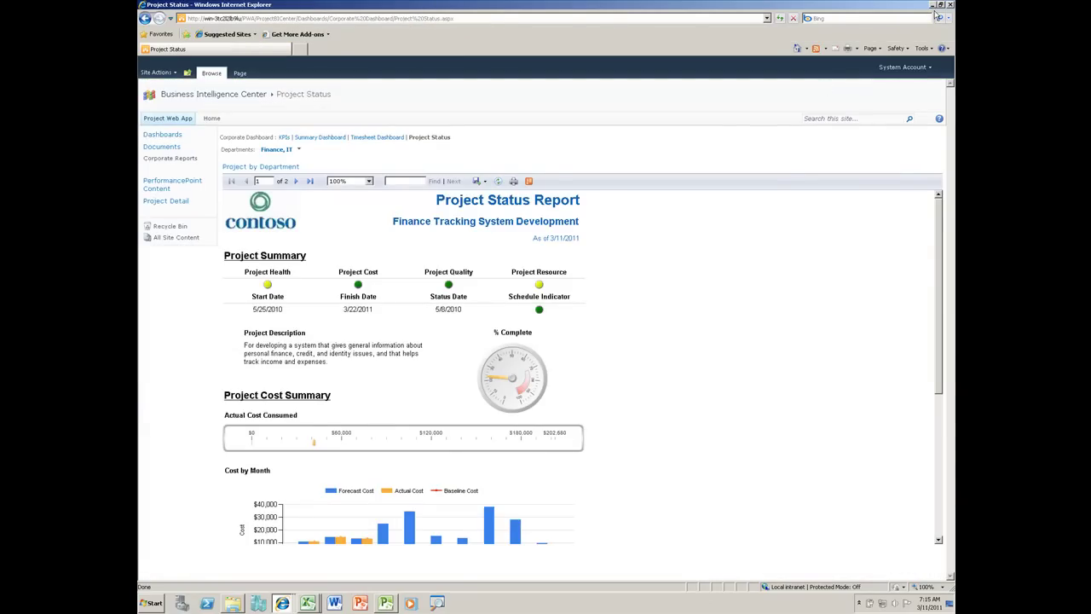
pyautogui.click(950, 5)
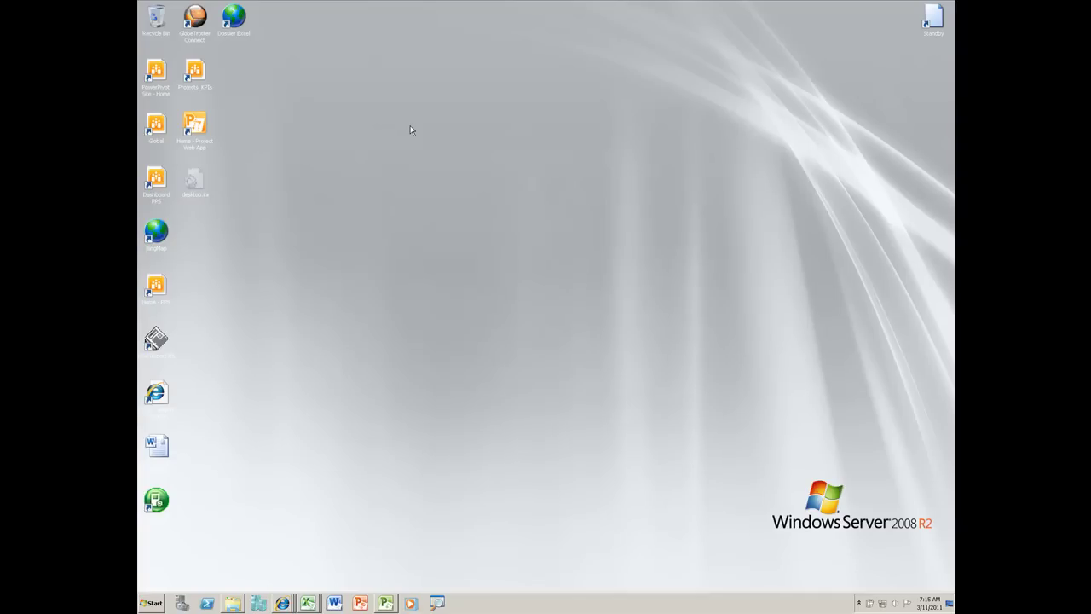
# Step: Open the PowerPivot Site from the desktop and go to its PowerPoint slide library
pyautogui.doubleClick(166, 77)
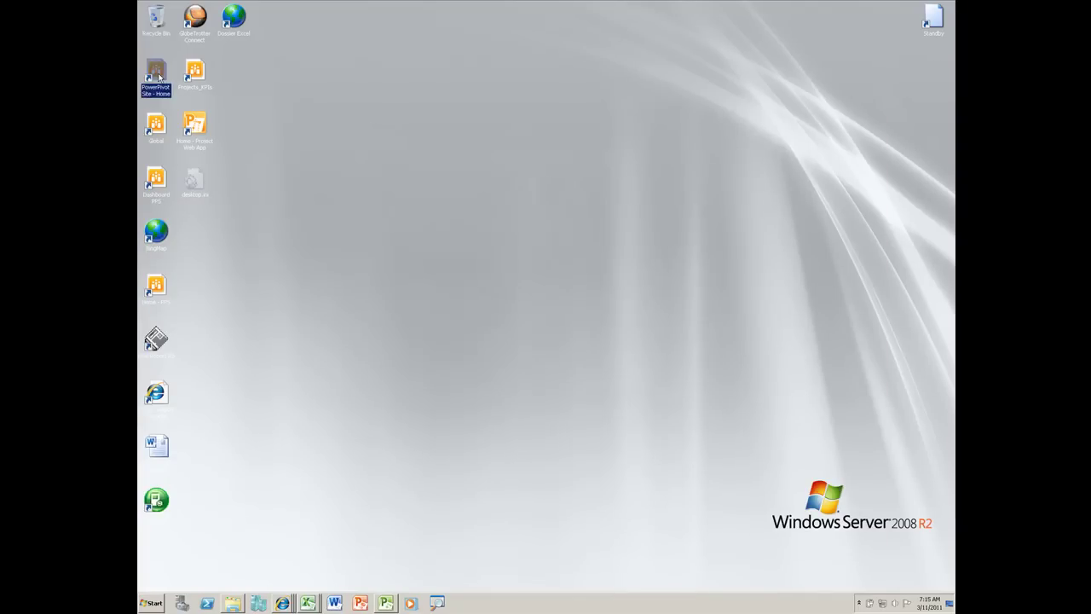
pyautogui.click(865, 96)
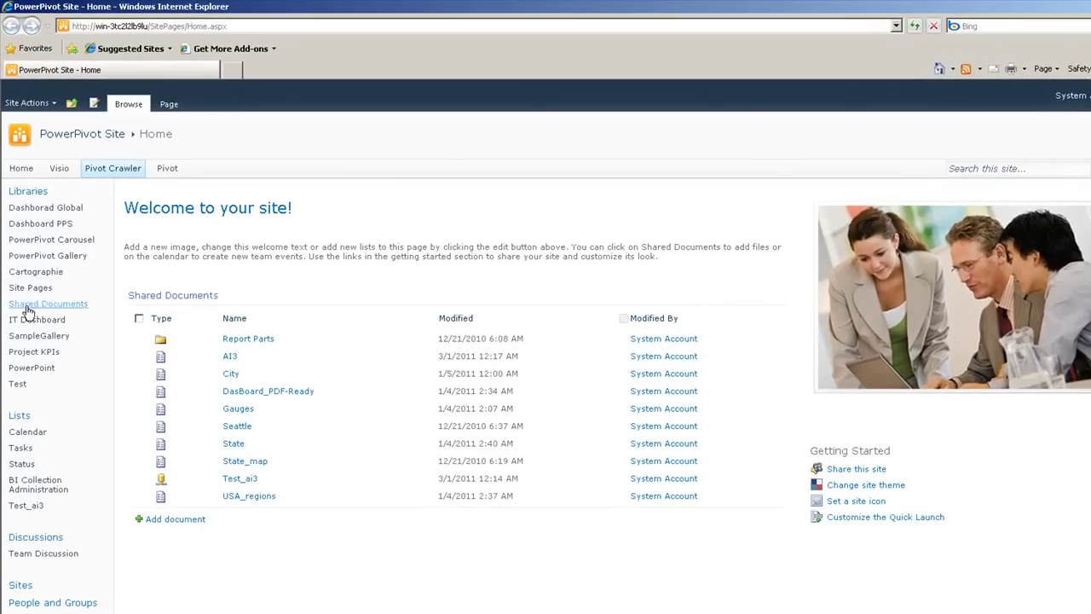
pyautogui.click(38, 369)
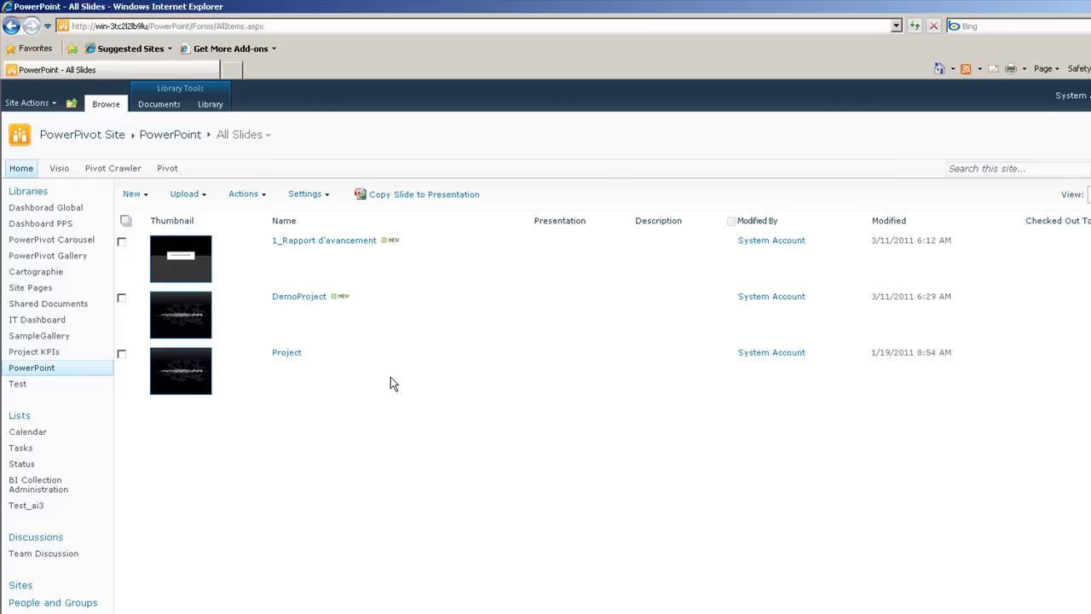
# Step: Copy the 1_Rapport d'avancement and DemoProject slides to a new presentation, keeping the source format, and start the slide show
pyautogui.click(122, 243)
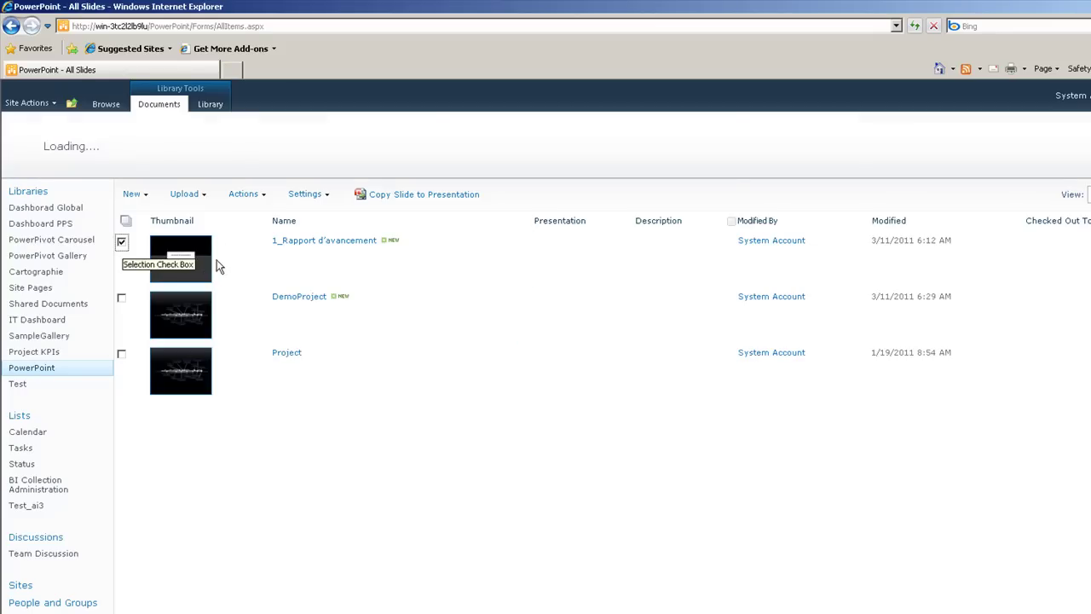
pyautogui.click(122, 298)
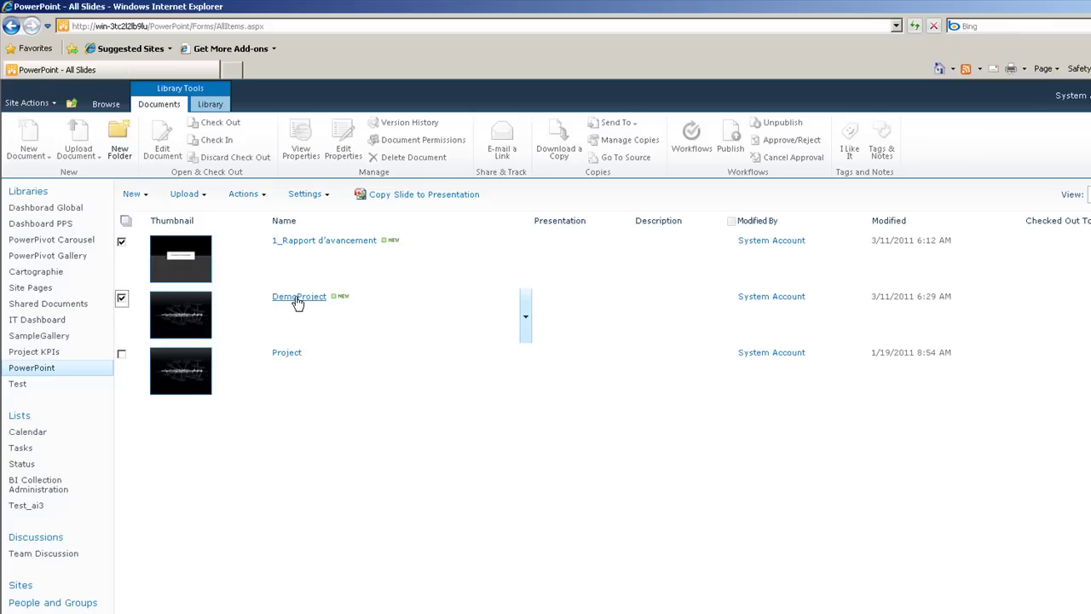
pyautogui.click(443, 198)
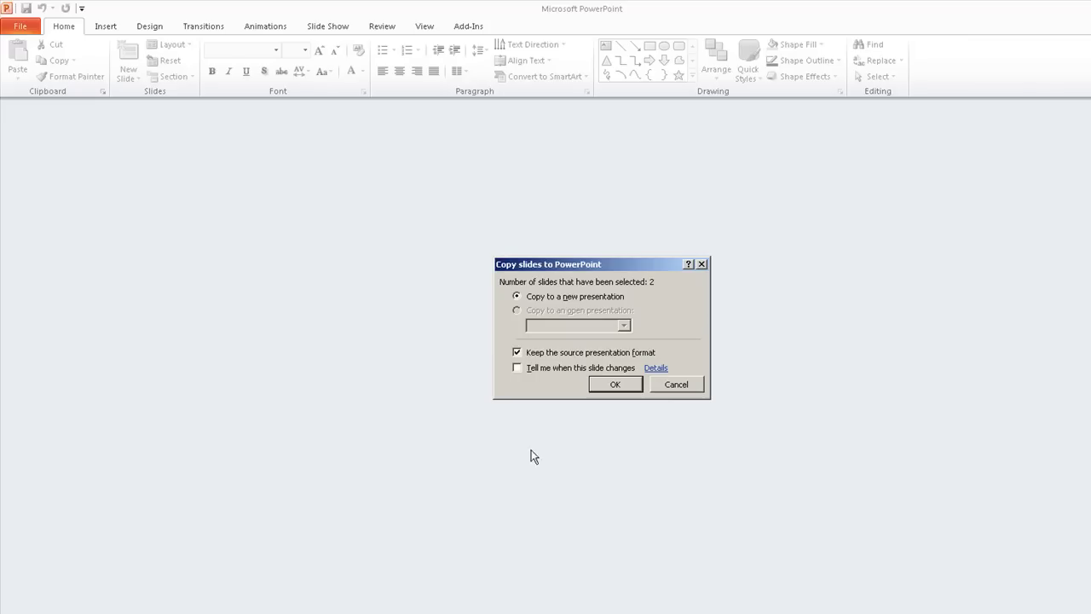
pyautogui.click(614, 385)
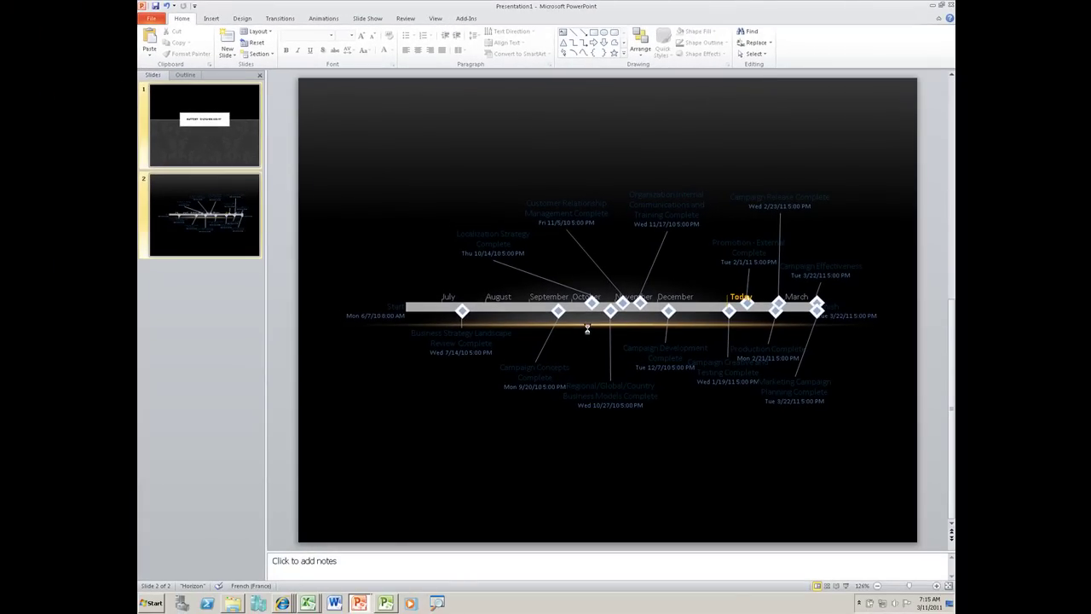
pyautogui.press('F5')
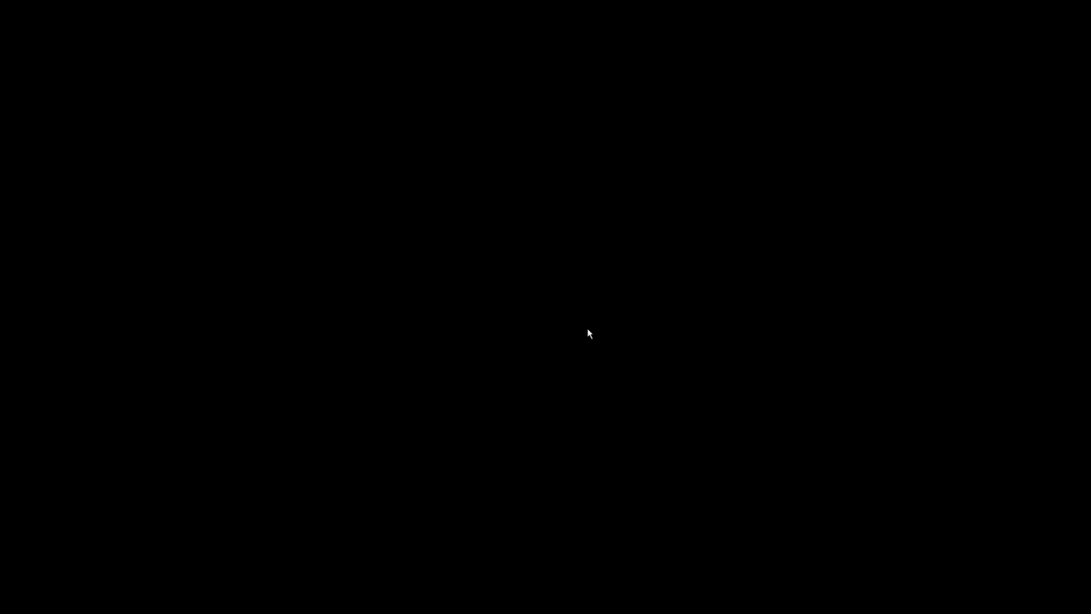